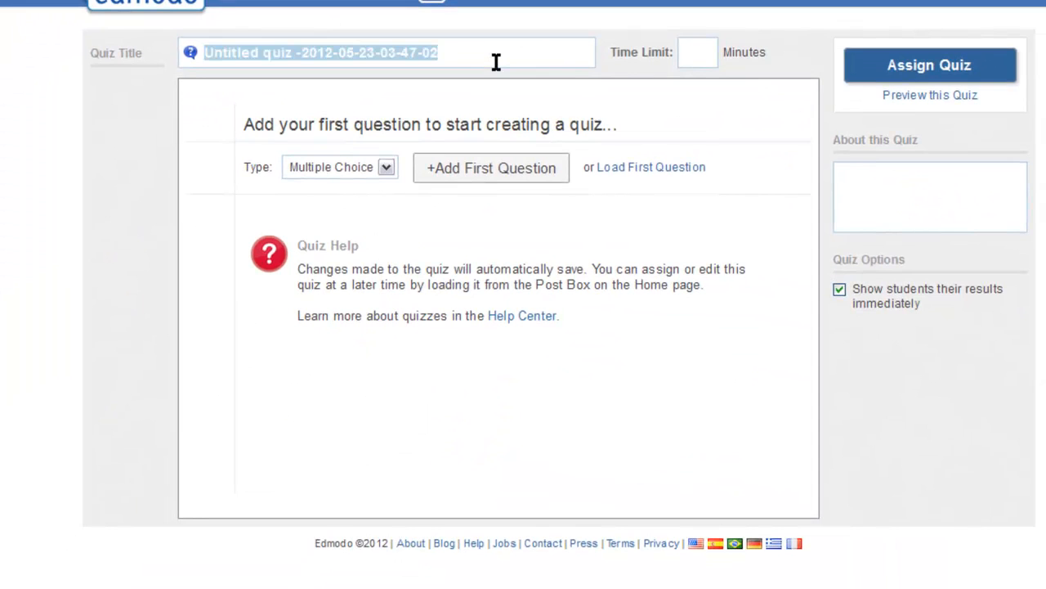
Title the quiz "IV Training Quiz" and set its time limit to 120 minutes
key(BackSpace)
text(Training Quiz)
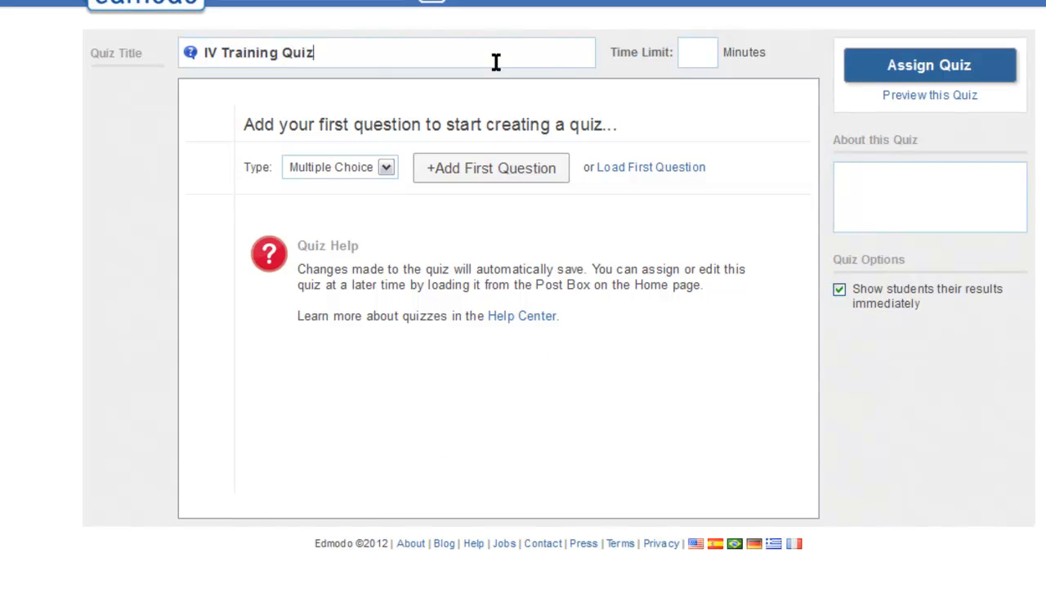
click(697, 51)
text(120)
Add the first question as Multiple Choice with the prompt "What color is the sky?"
click(385, 170)
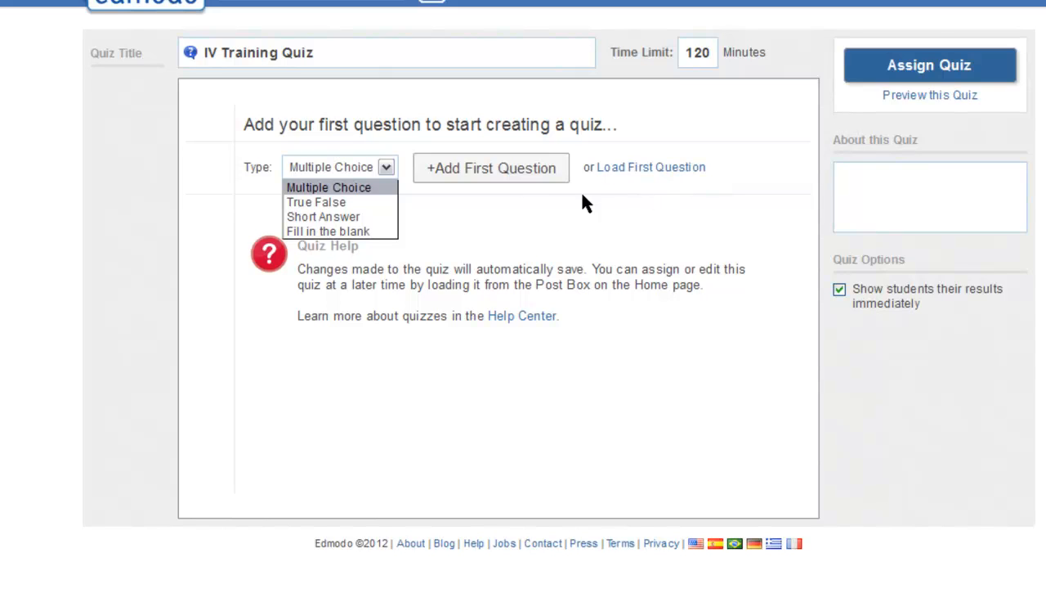
click(520, 180)
click(521, 176)
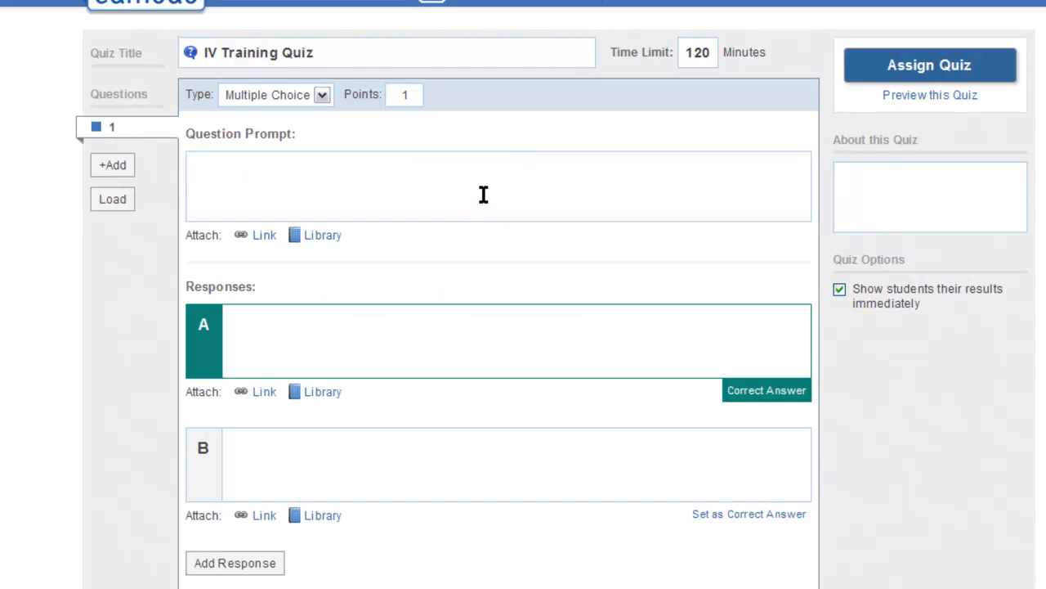
text(What color is the sky)
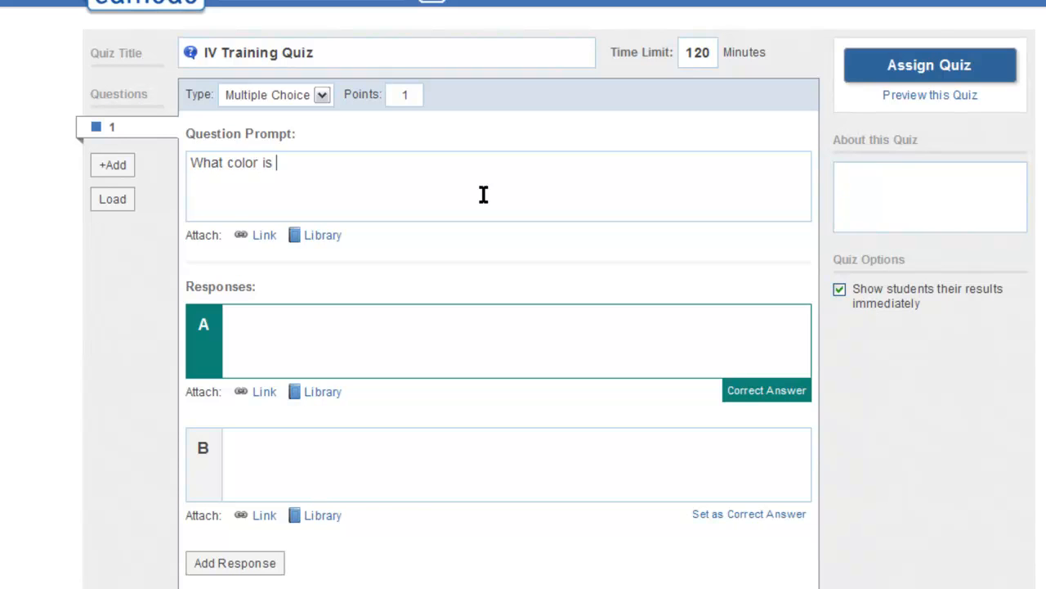
text(?)
Enter "Blue" as response A and "Red" as response B
click(325, 315)
text(Bule)
key(BackSpace)
key(BackSpace)
key(BackSpace)
text(lue)
click(324, 483)
text(Red)
Add two more empty responses, C and D, to the sky color question
click(249, 562)
click(242, 533)
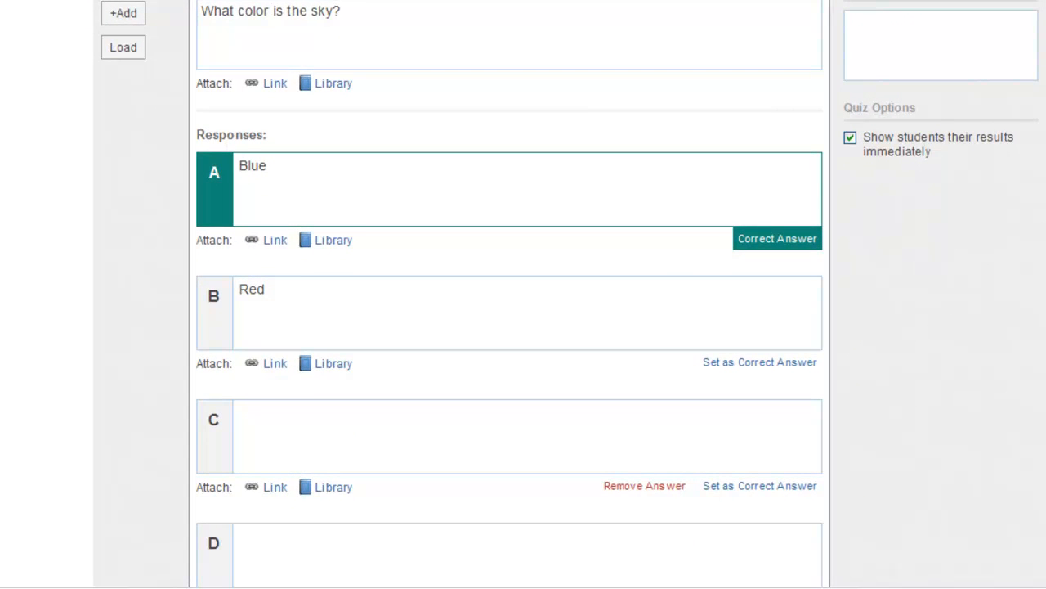
scroll(509, 327, down, 3)
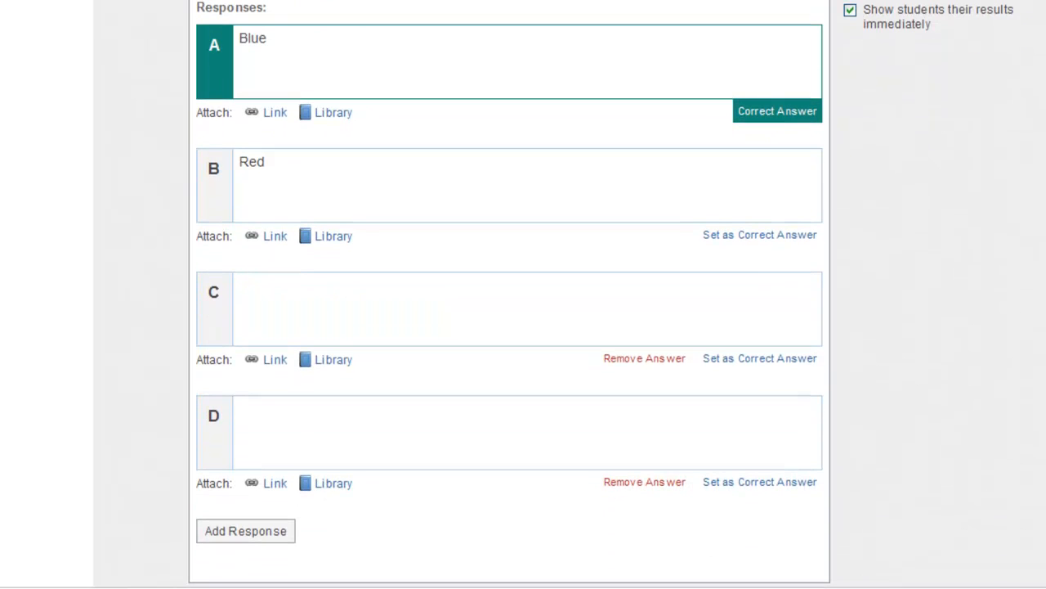
Try responses C, D and B as the correct answer, and set it back to response A
click(746, 358)
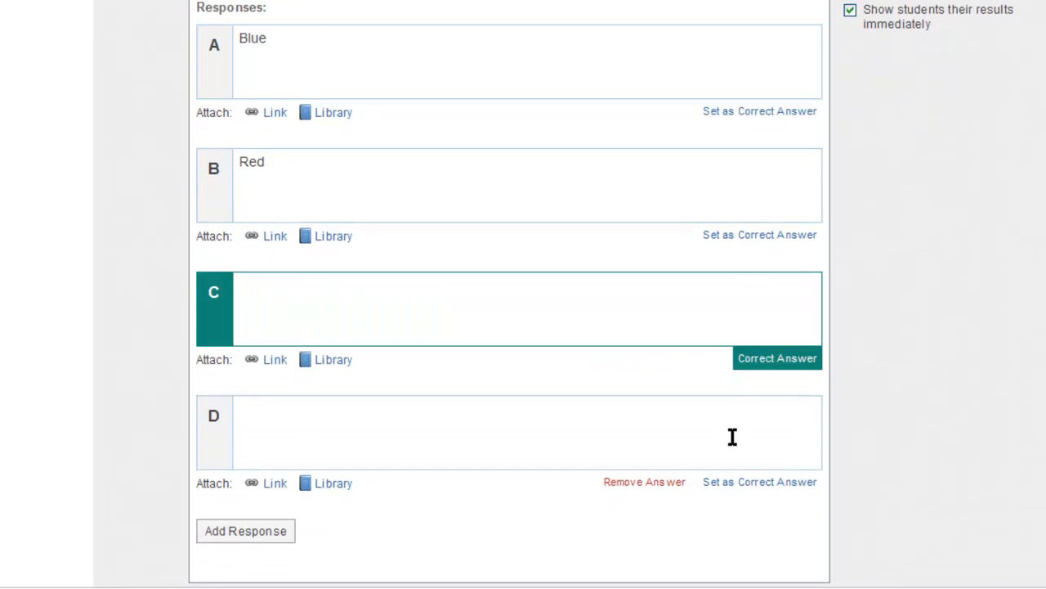
click(733, 483)
click(752, 237)
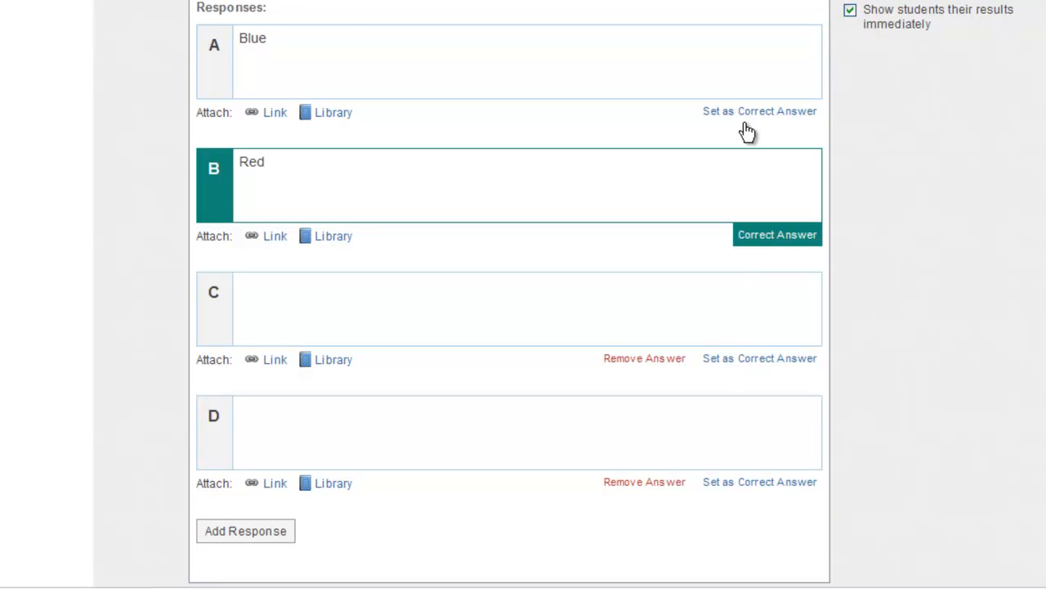
click(747, 114)
Enter "Yellow" as response C and "Green" as response D
text(Yellow)
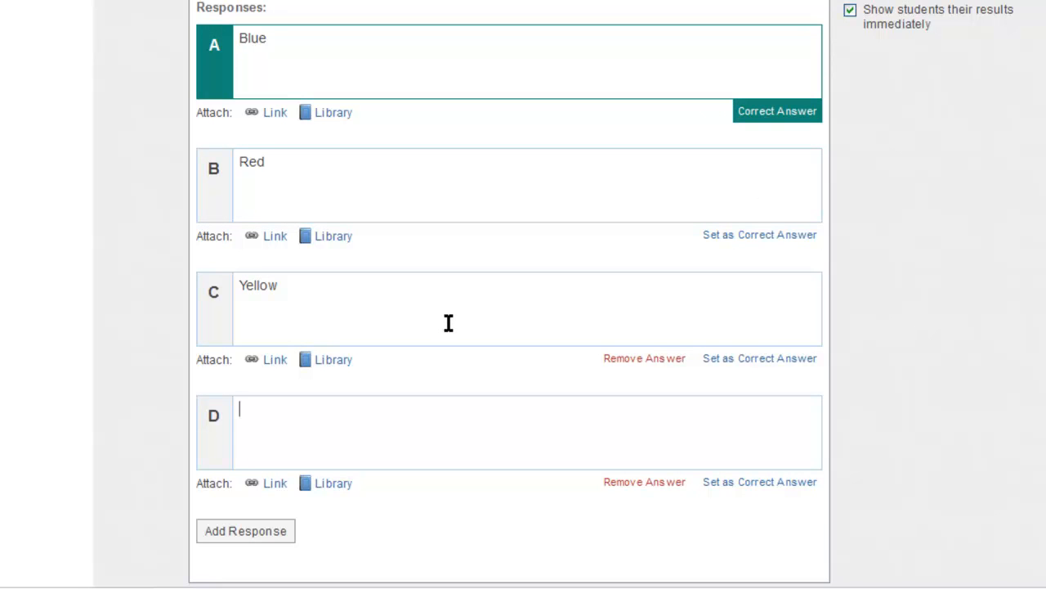
text(Green)
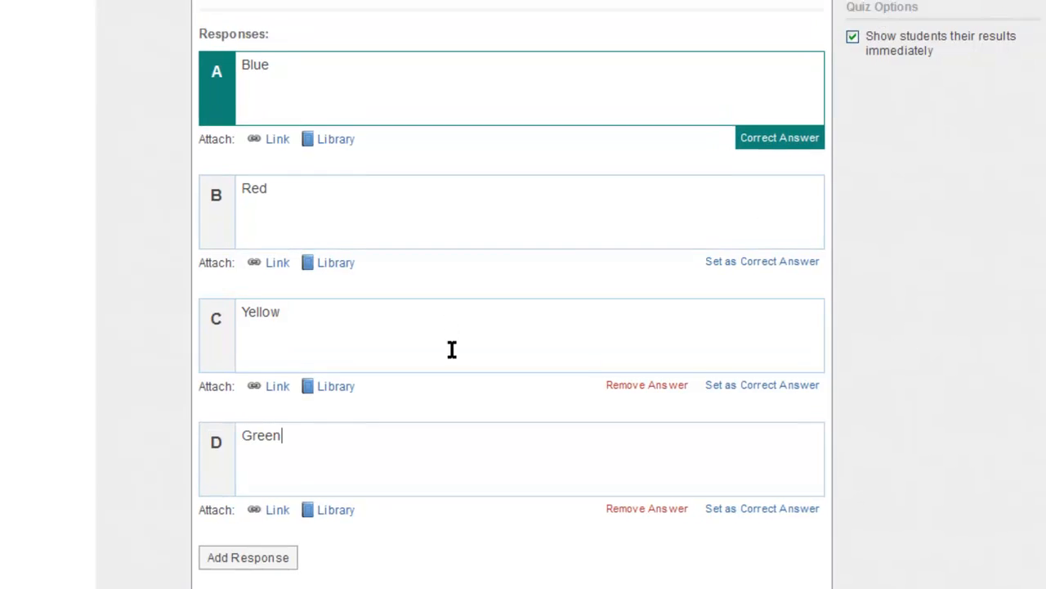
Set the points for the sky color question to 5
scroll(527, 316, up, 3)
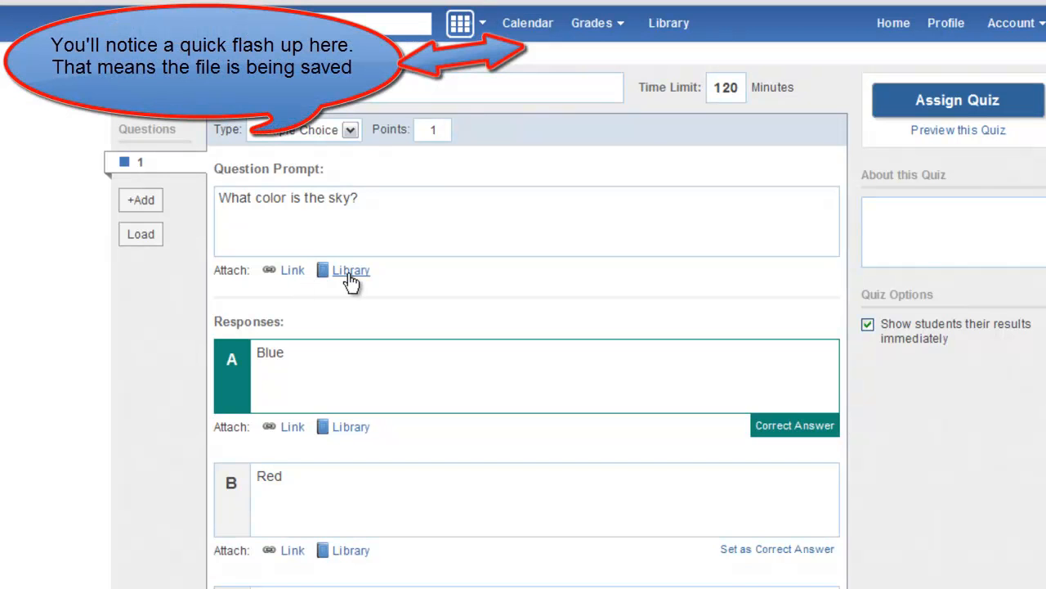
double_click(424, 132)
text(5)
click(443, 214)
Add a second question of type True False with a prompt stating that the named teacher is a fool
click(140, 199)
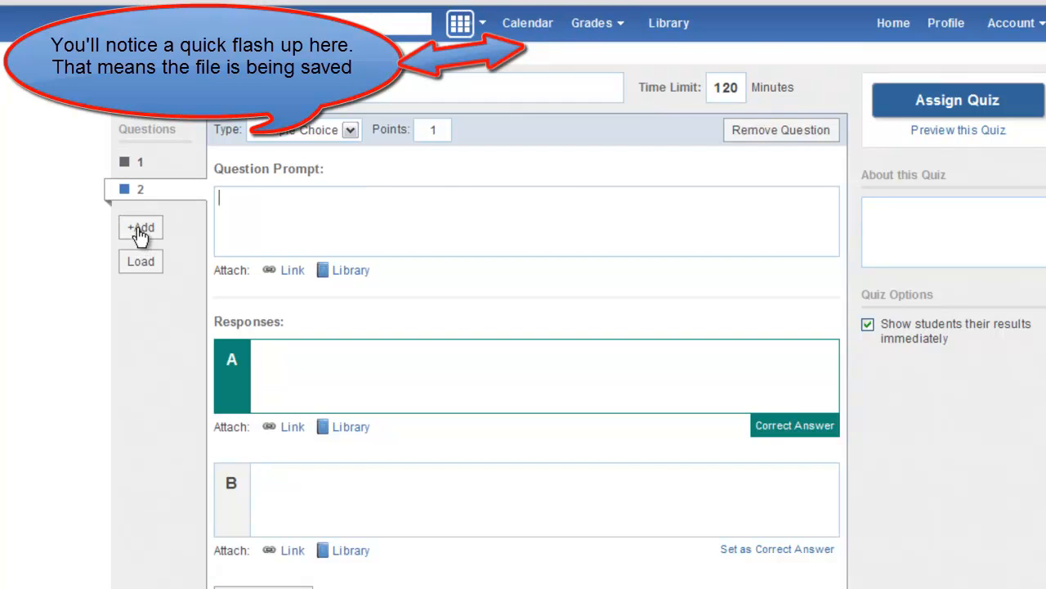
click(350, 130)
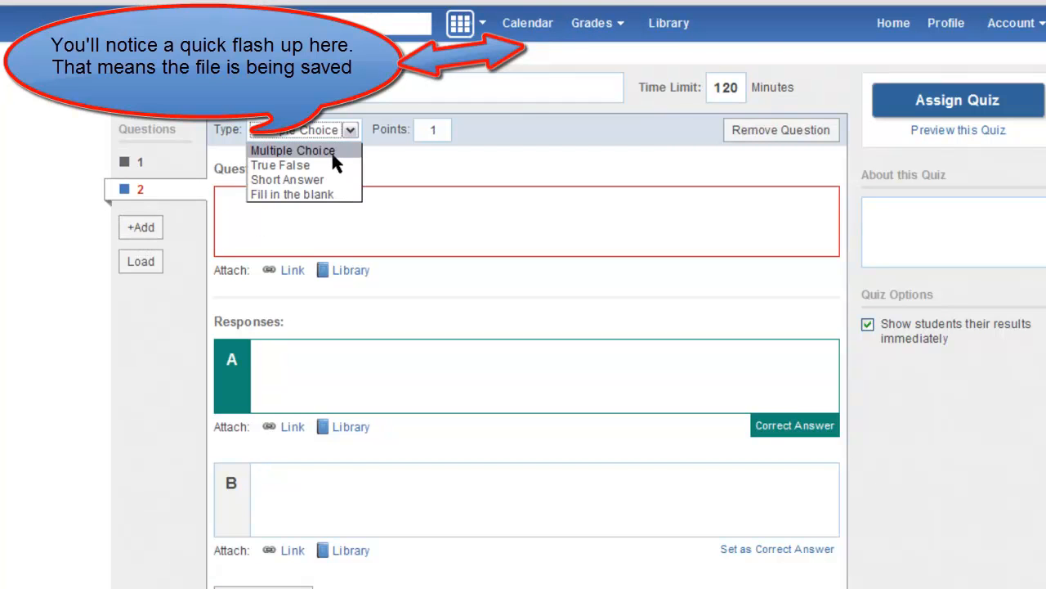
click(327, 165)
click(341, 206)
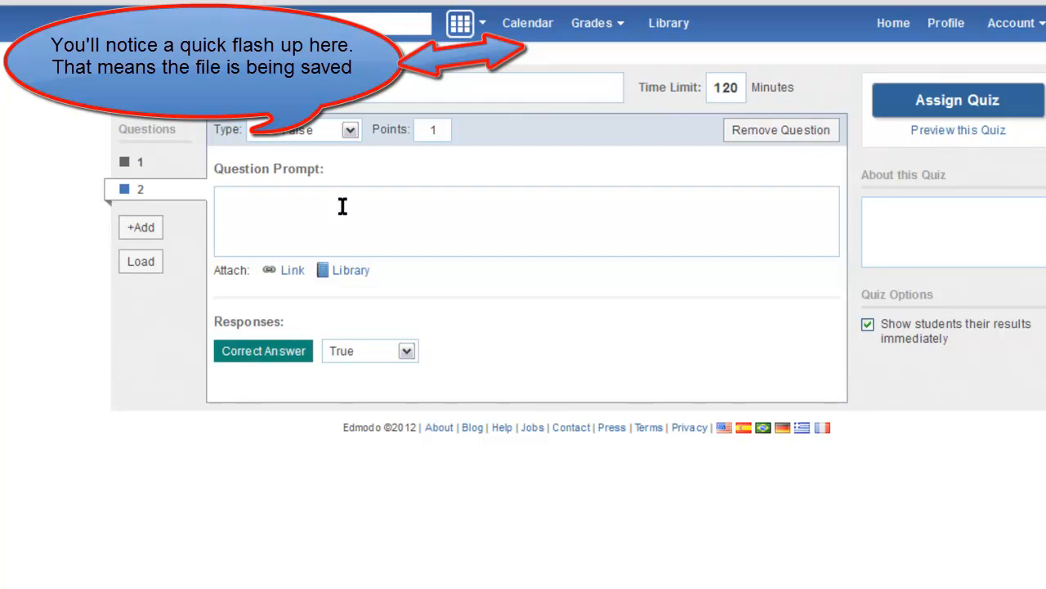
text(Mr. McConnell )
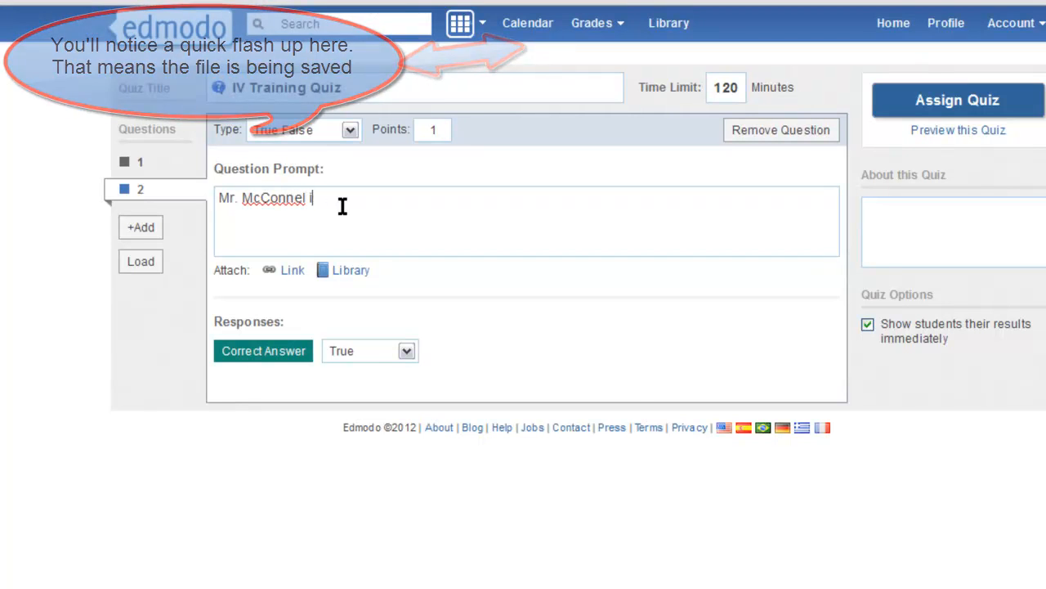
text(is a f)
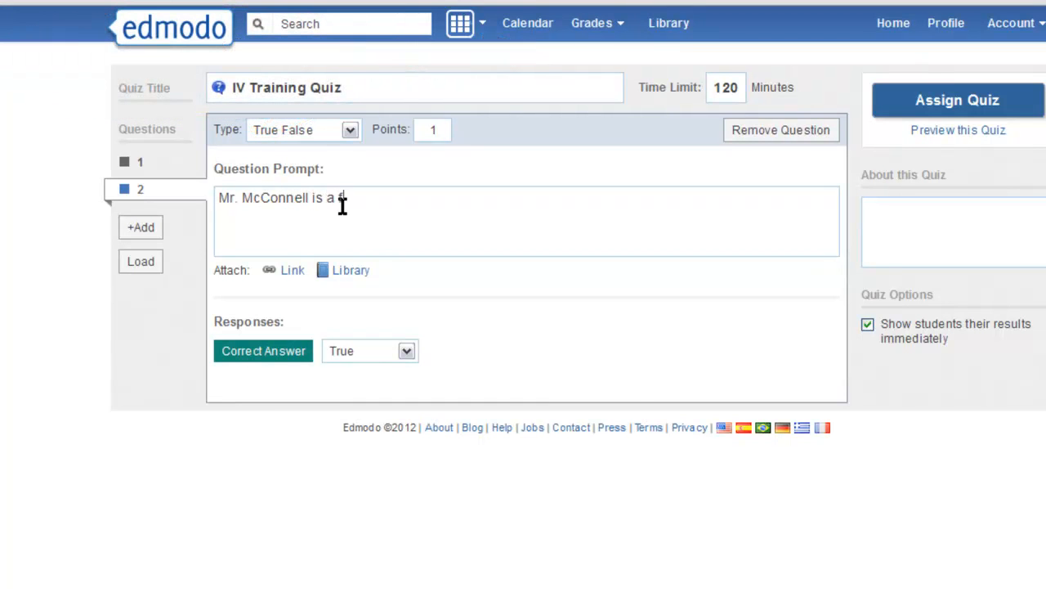
text(ool.)
Try False as the correct answer of question 2, and set it back to True
click(363, 352)
click(355, 386)
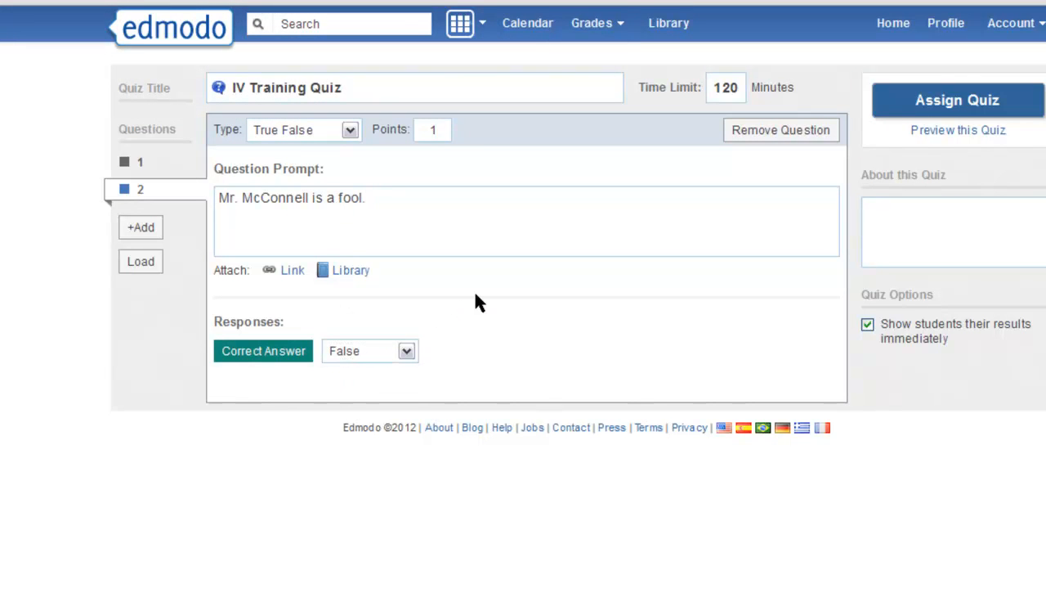
click(413, 353)
click(396, 372)
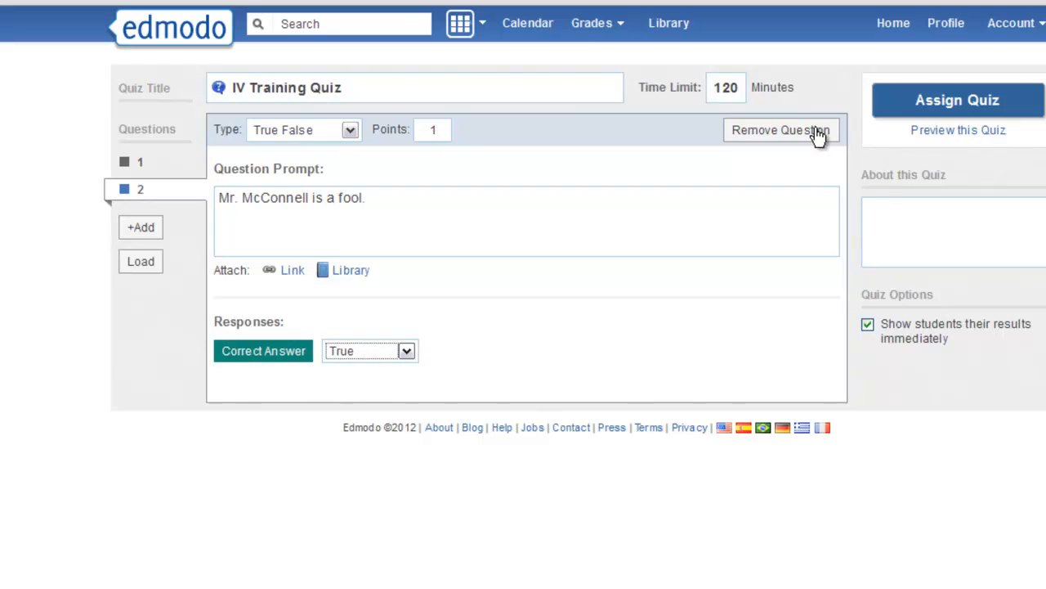
Set the points for the true/false question to 5
click(444, 128)
key(BackSpace)
text(5)
Add a third question of type Short Answer with the prompt "Provide a narrative of your journey."
click(140, 227)
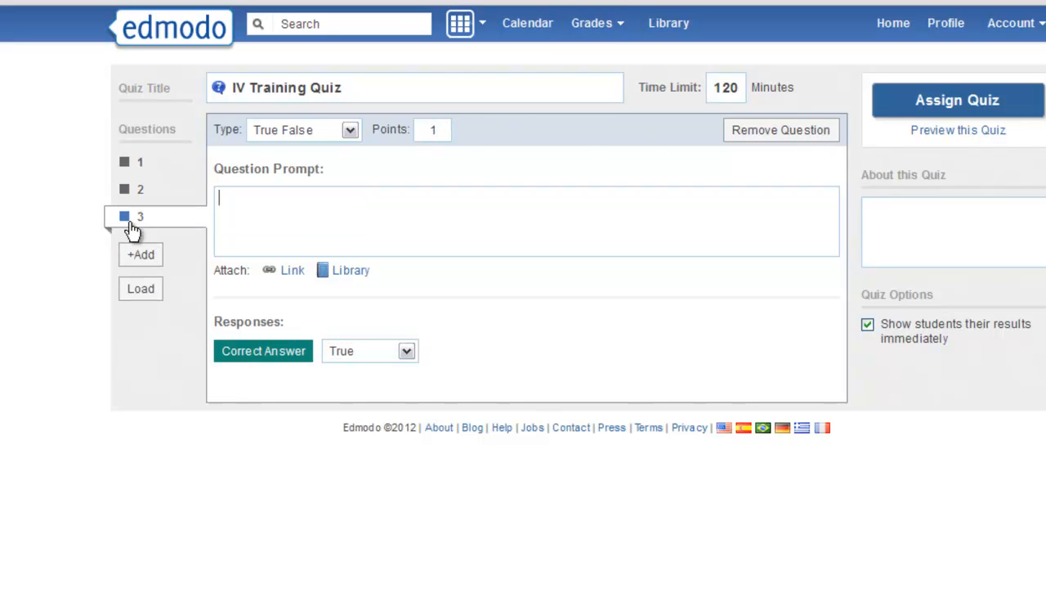
click(350, 129)
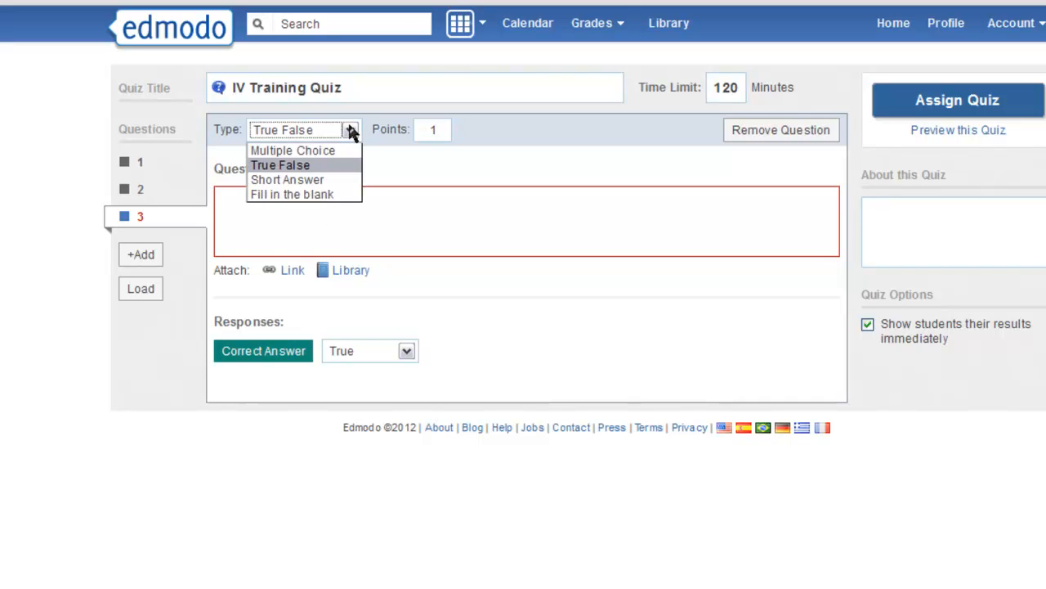
click(331, 181)
click(344, 206)
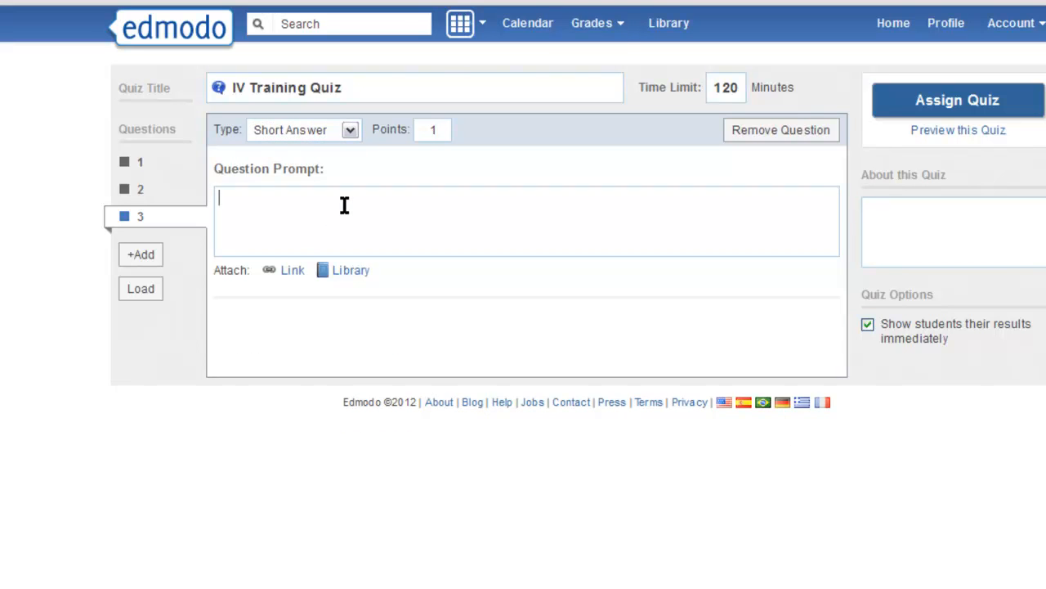
text(Provide a narrative of yuo)
key(BackSpace)
key(BackSpace)
text(our jou)
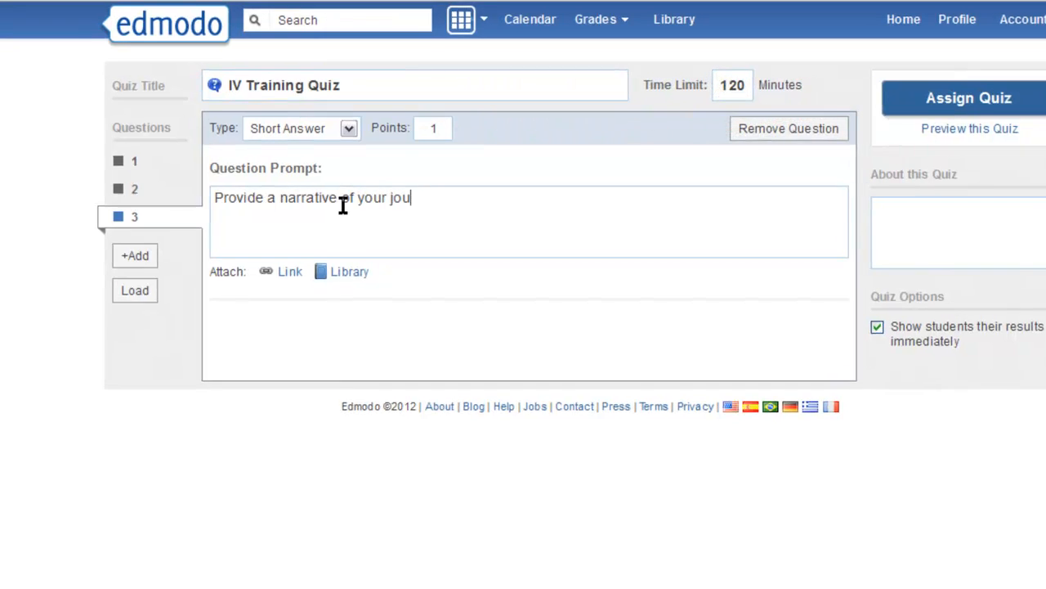
text(rney.)
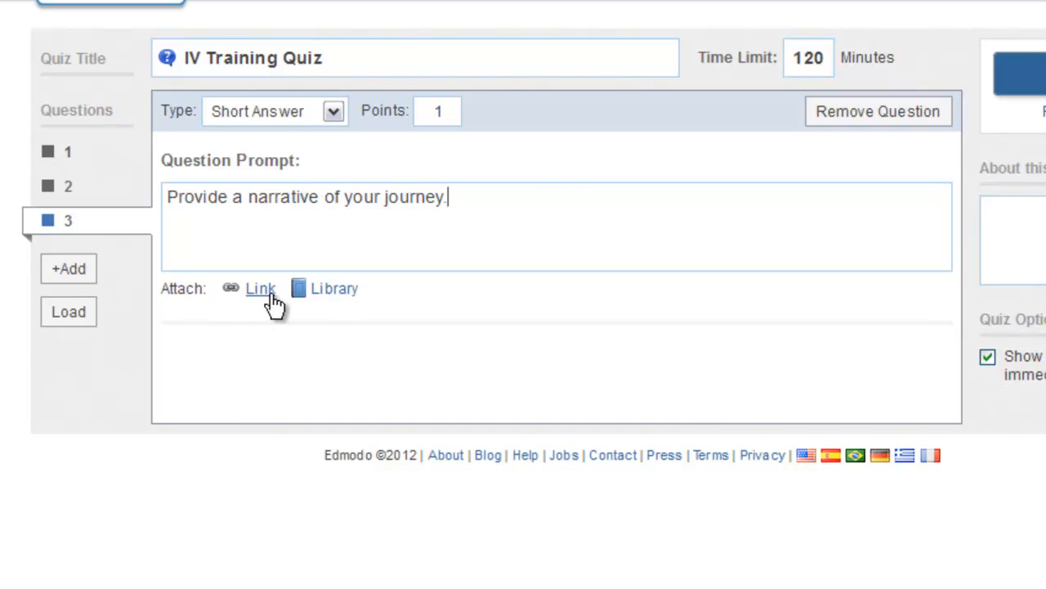
Set the points for the short answer question to 120
drag(442, 108, 425, 117)
text(120)
click(502, 196)
click(299, 116)
click(295, 193)
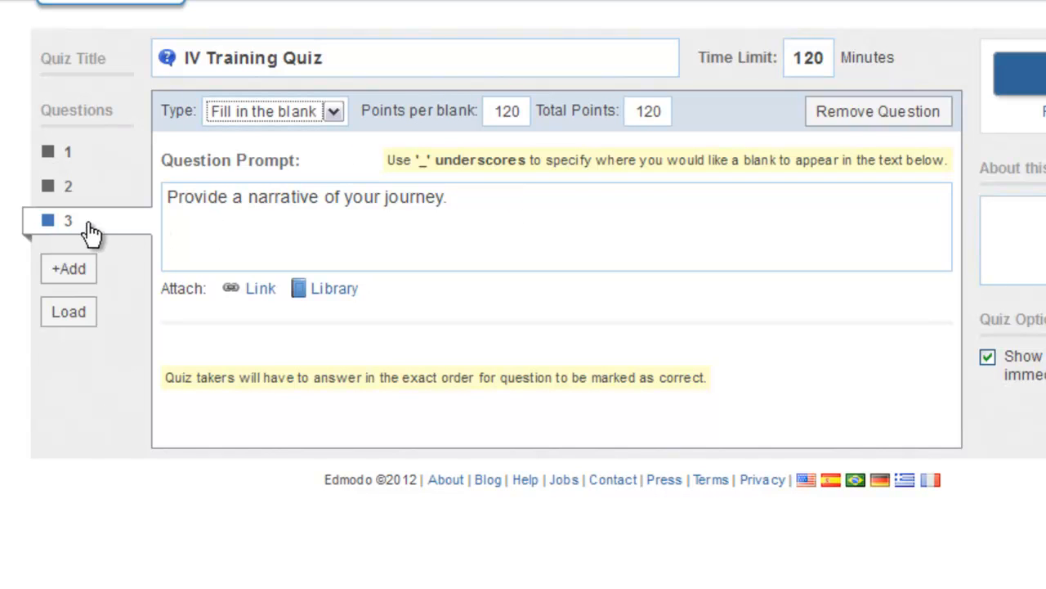
click(238, 111)
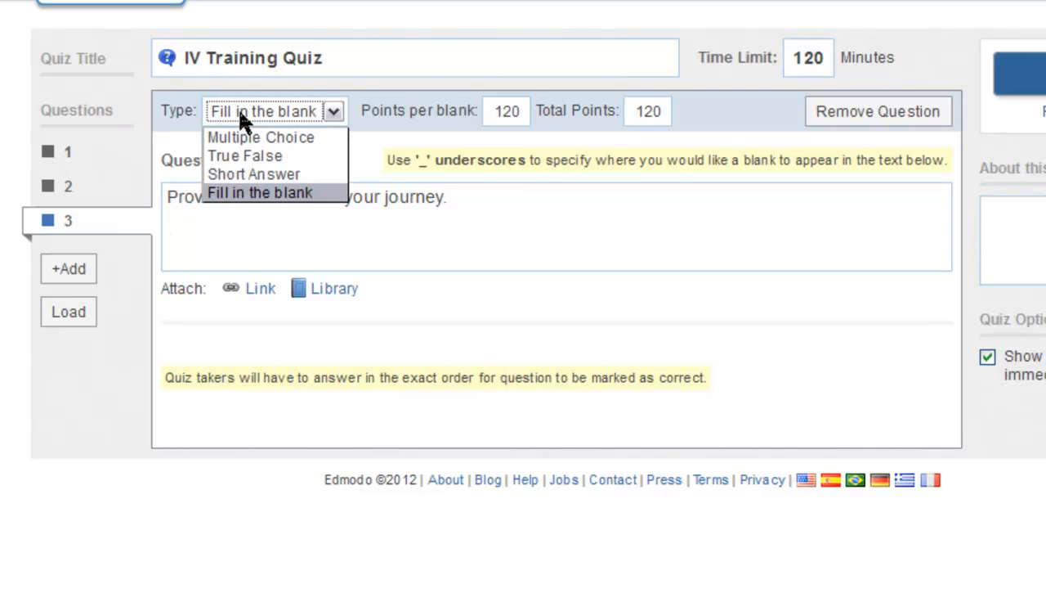
click(257, 173)
Add a fourth question to the quiz and set its type to Fill in the blank
click(65, 270)
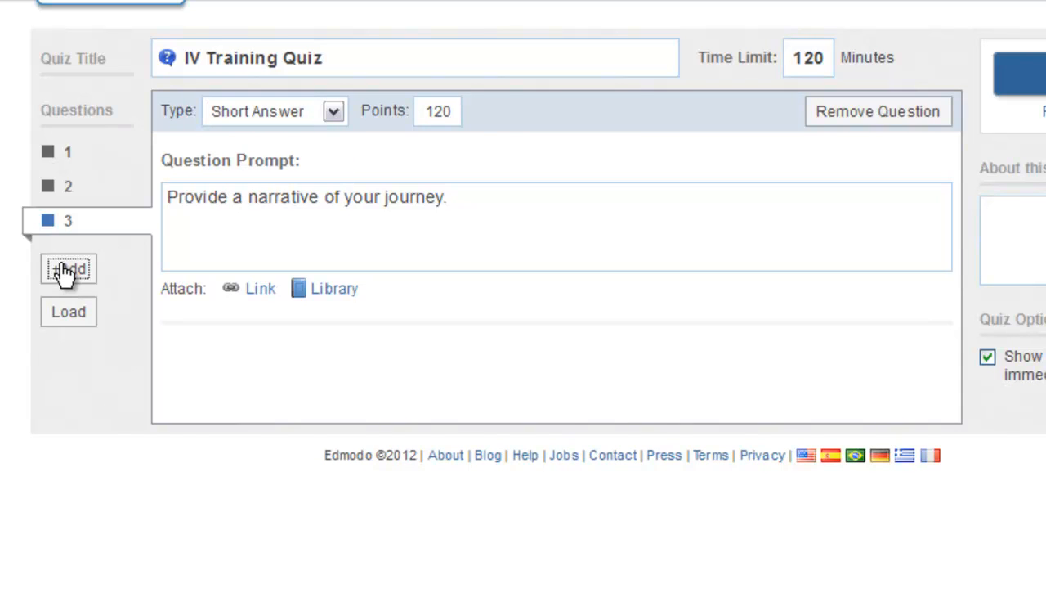
click(307, 112)
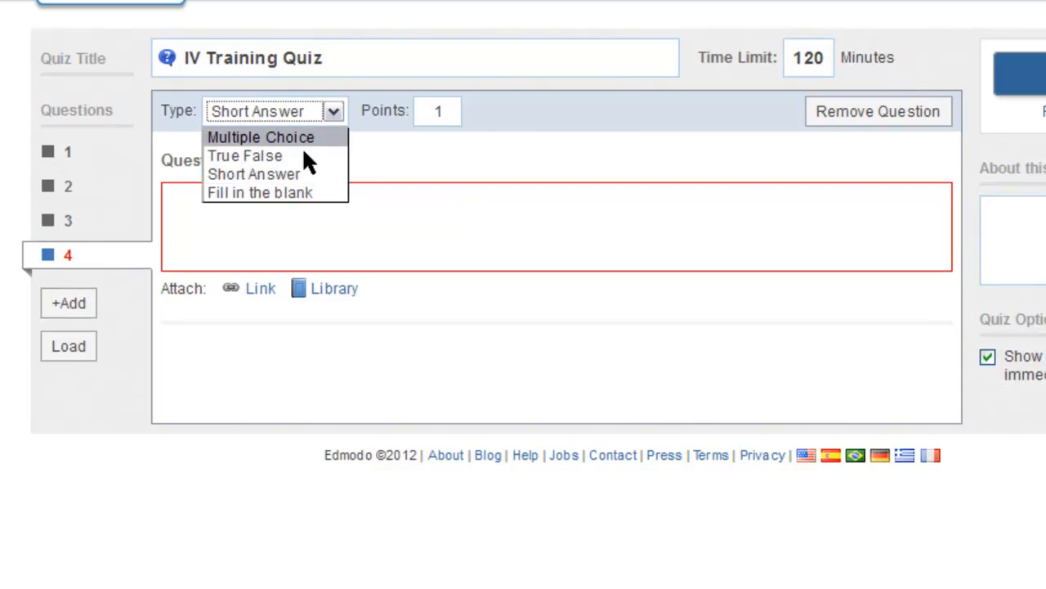
click(300, 195)
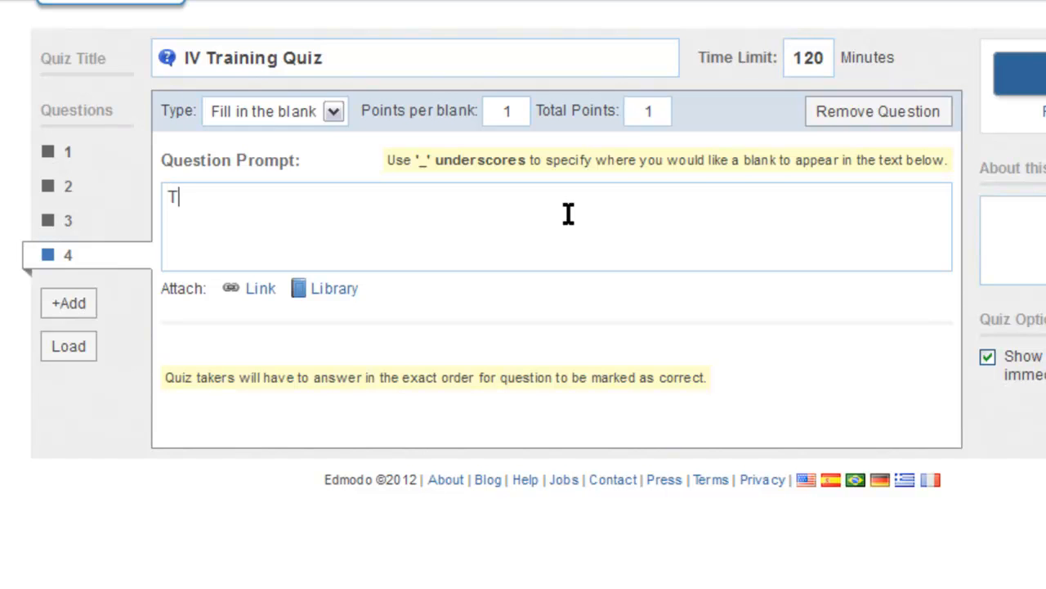
Enter the prompt "This is a fill in the _ question." for question 4, using an underscore for the blank
text(This is a fill in the '_)
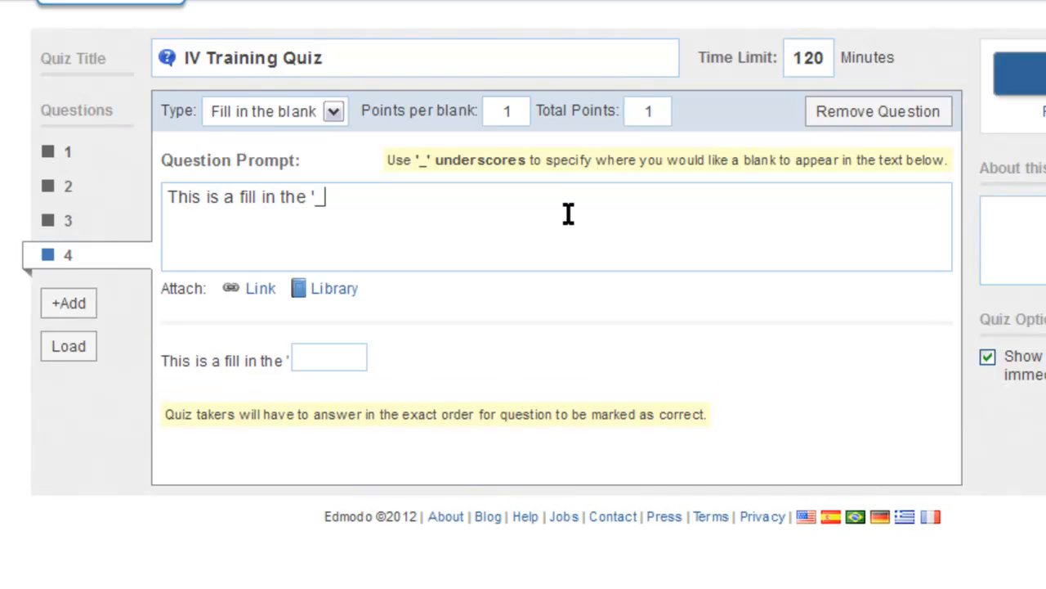
text(' qyestio)
key(BackSpace)
key(BackSpace)
key(BackSpace)
key(BackSpace)
key(BackSpace)
key(BackSpace)
key(BackSpace)
key(BackSpace)
key(BackSpace)
key(BackSpace)
key(BackSpace)
text(_ question.)
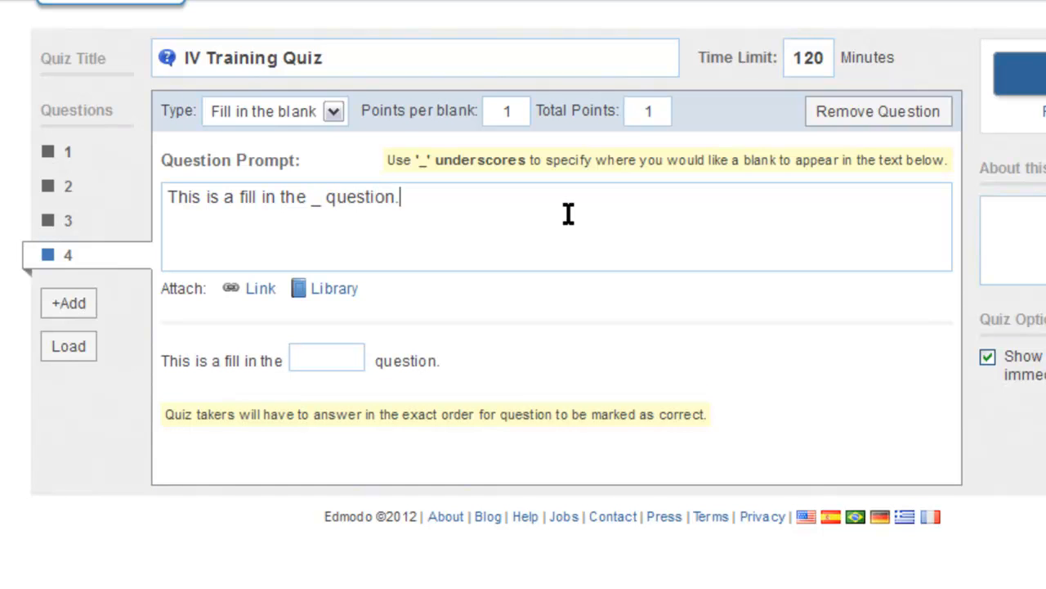
Enter "blank" as the correct answer for the blank and set the points per blank to 5
click(336, 352)
text(blank)
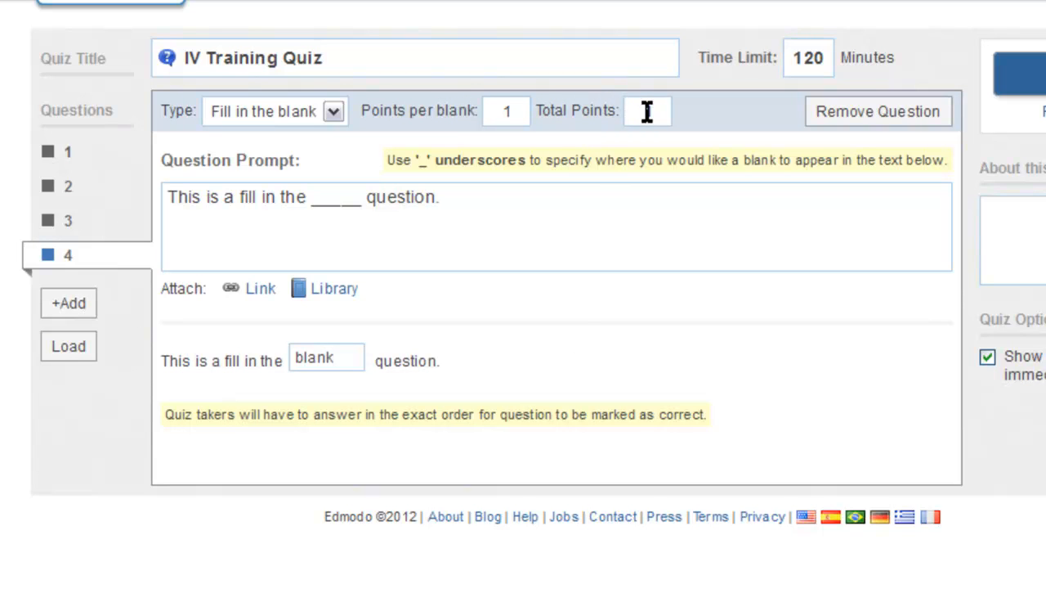
drag(511, 107, 495, 108)
key(BackSpace)
text(5)
click(440, 201)
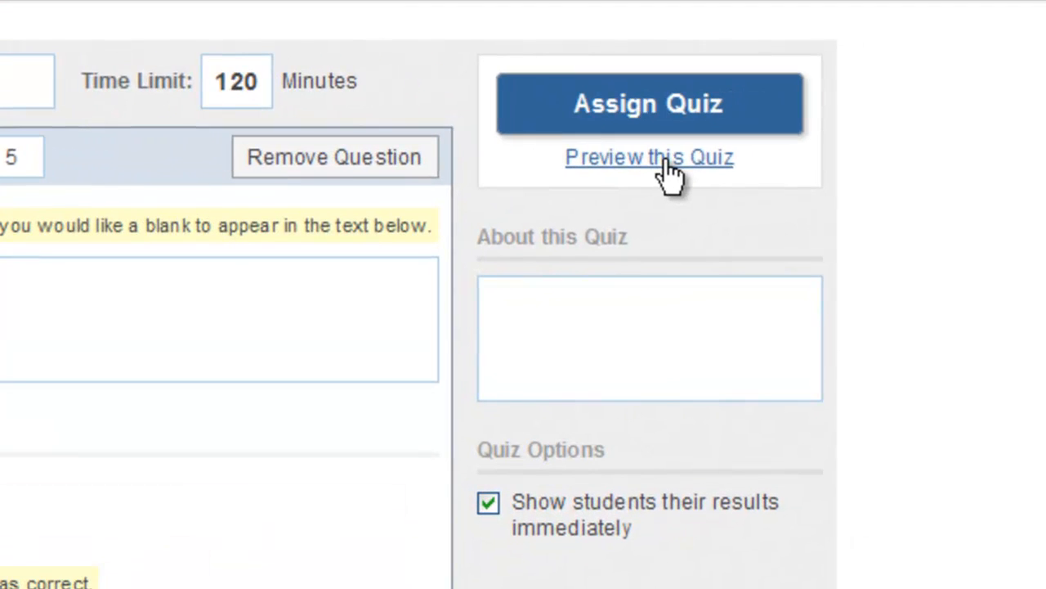
Start the quiz in preview mode and answer question 1 with response B, Red
click(670, 157)
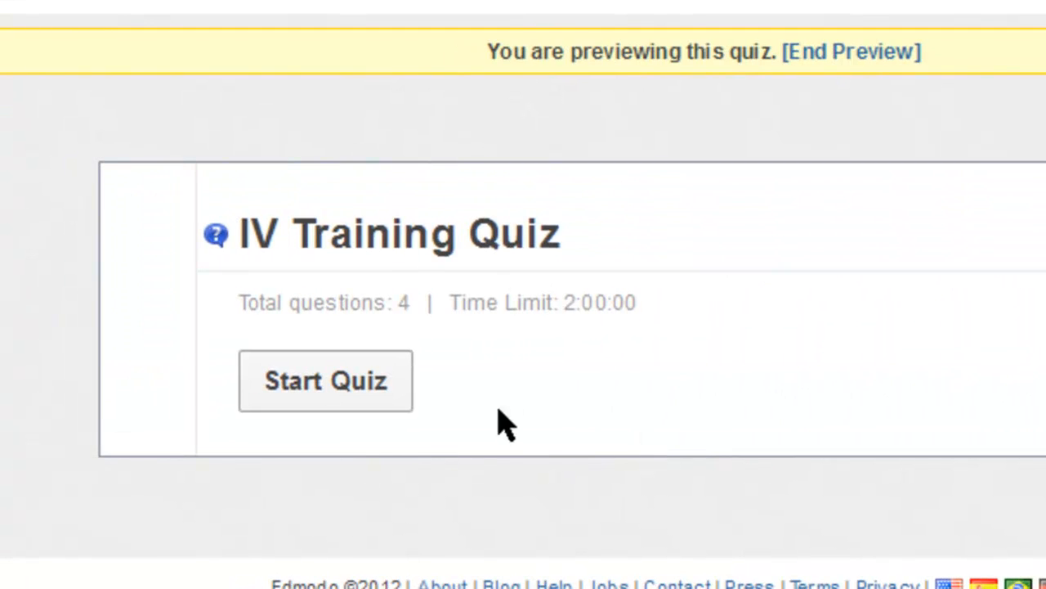
click(357, 401)
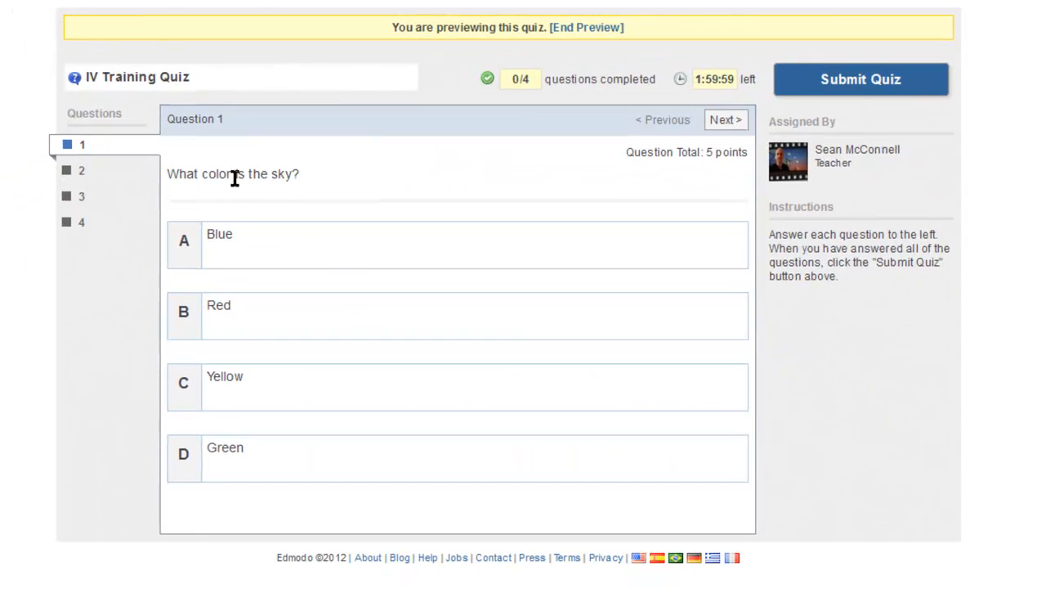
click(237, 339)
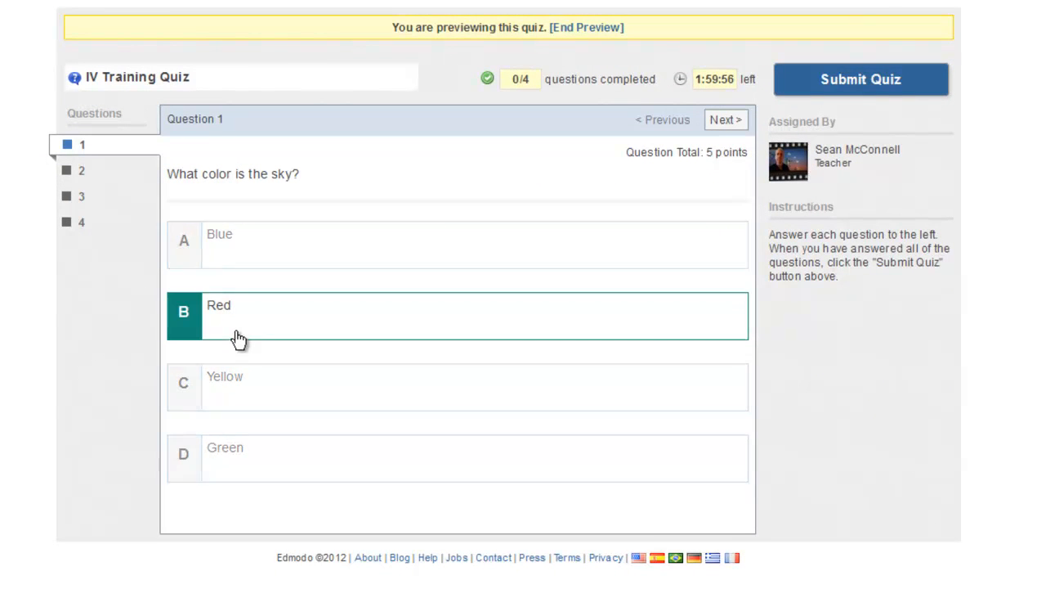
Answer question 2 with True, enter "No." for question 3, and fill in question 4's blank with "stupid"
click(82, 171)
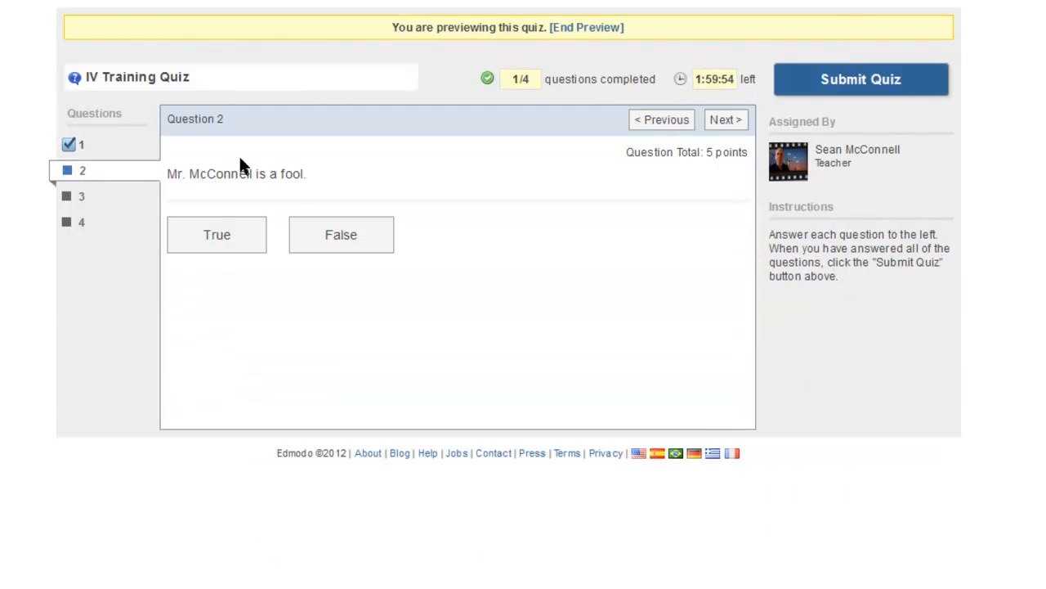
click(226, 239)
click(83, 201)
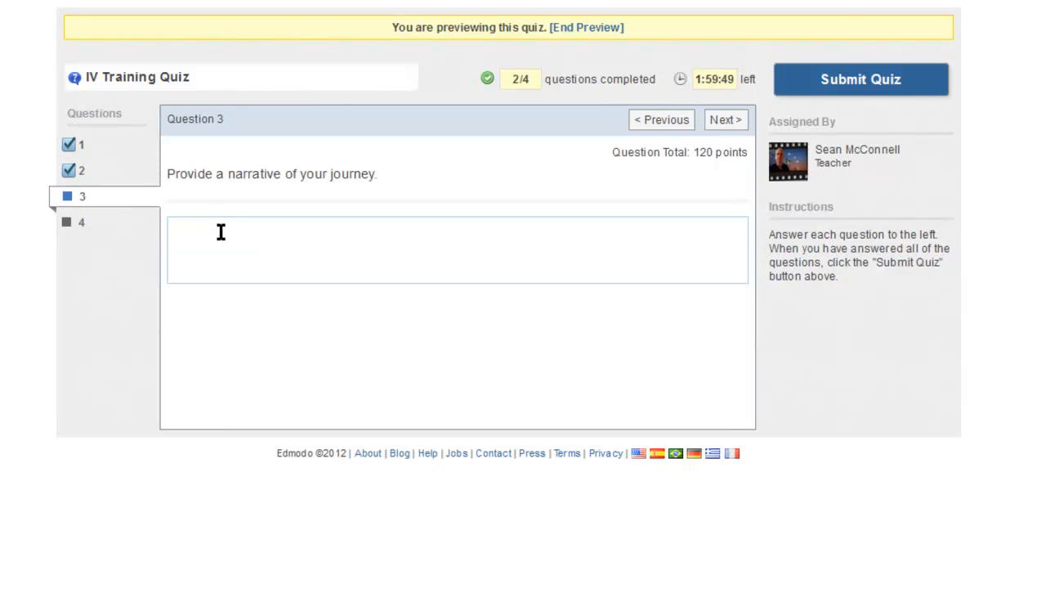
text(No.)
click(82, 226)
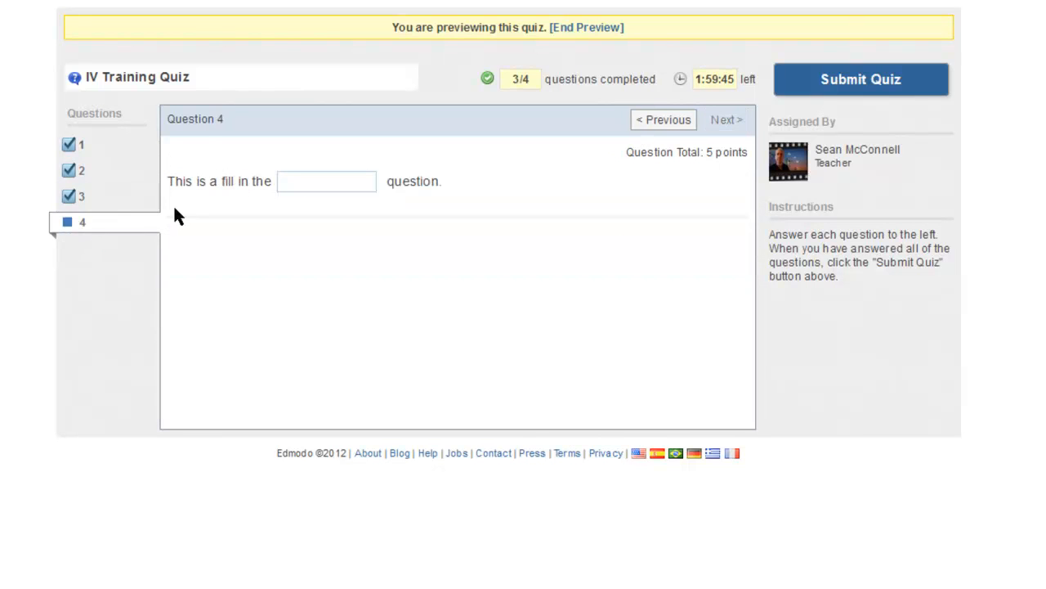
text(stupid)
Go back to question 3, then submit the previewed quiz and confirm ending it
click(96, 200)
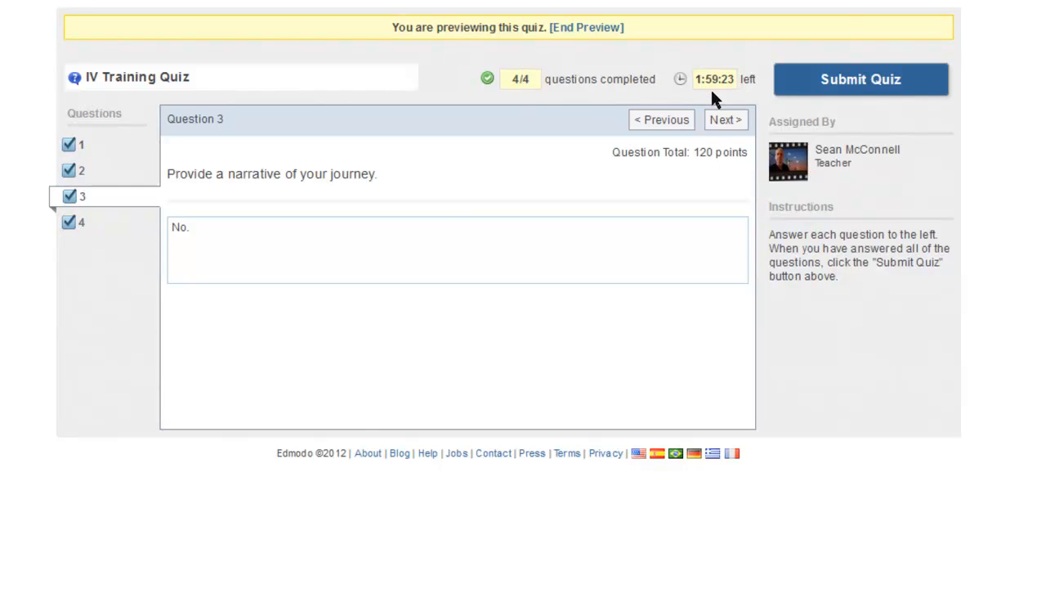
click(830, 86)
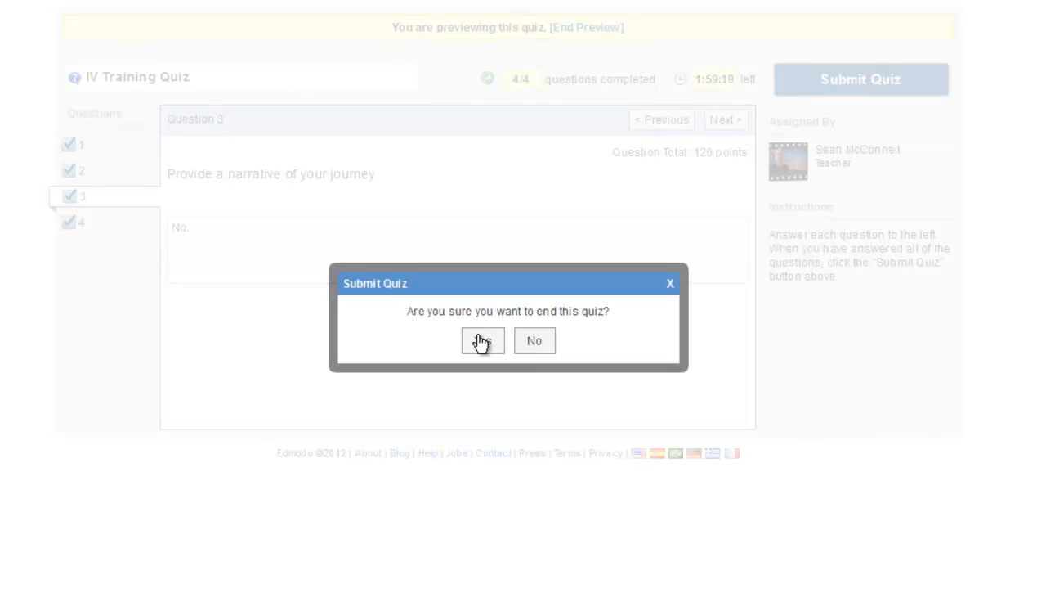
click(483, 341)
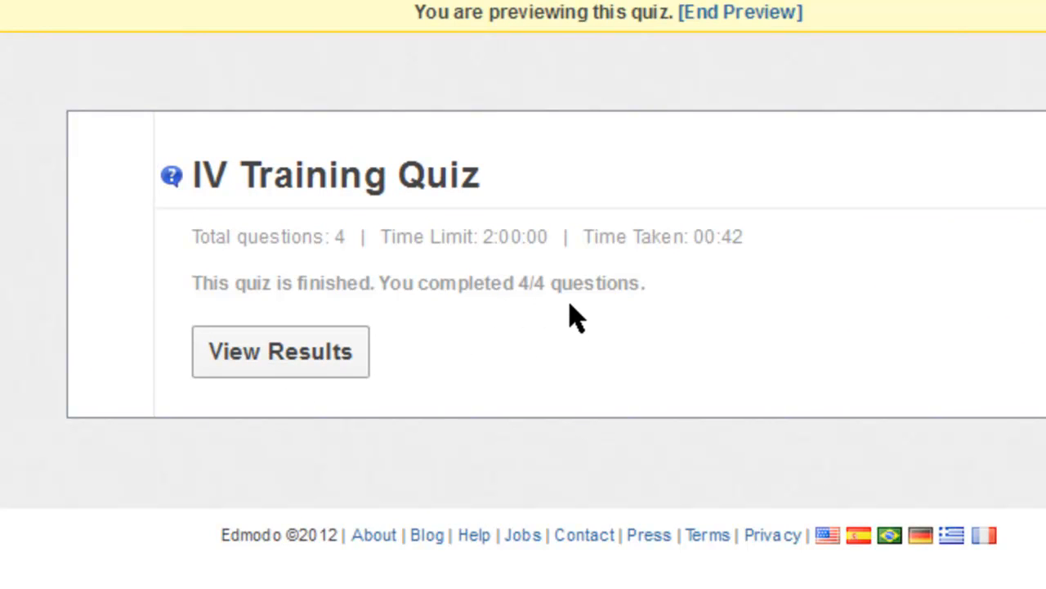
Review the graded results of questions 1, 4, 2 and 3, then end the quiz preview
click(361, 360)
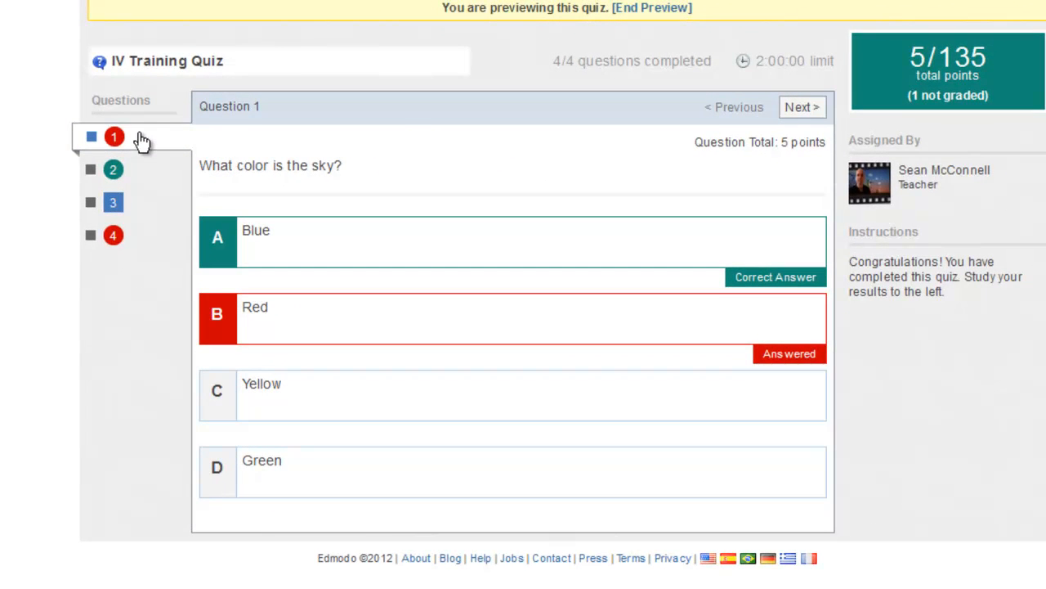
click(137, 243)
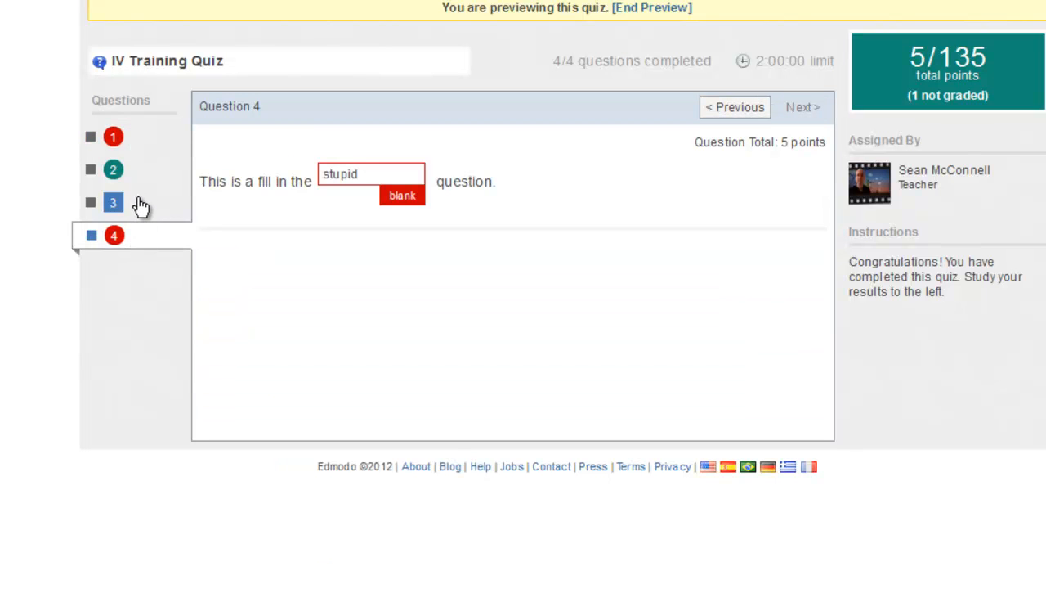
click(141, 168)
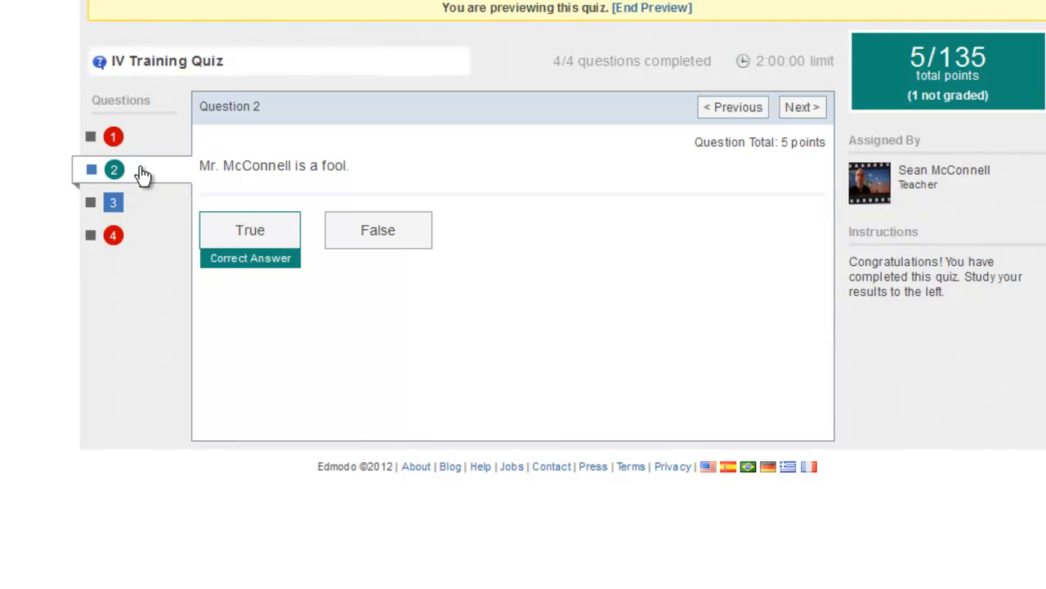
click(139, 214)
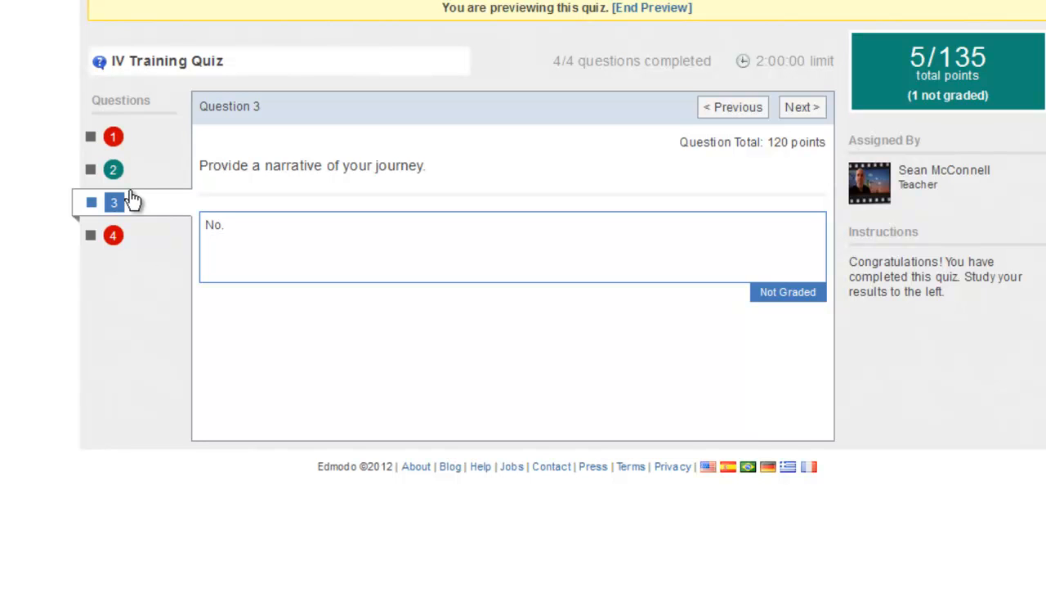
click(670, 9)
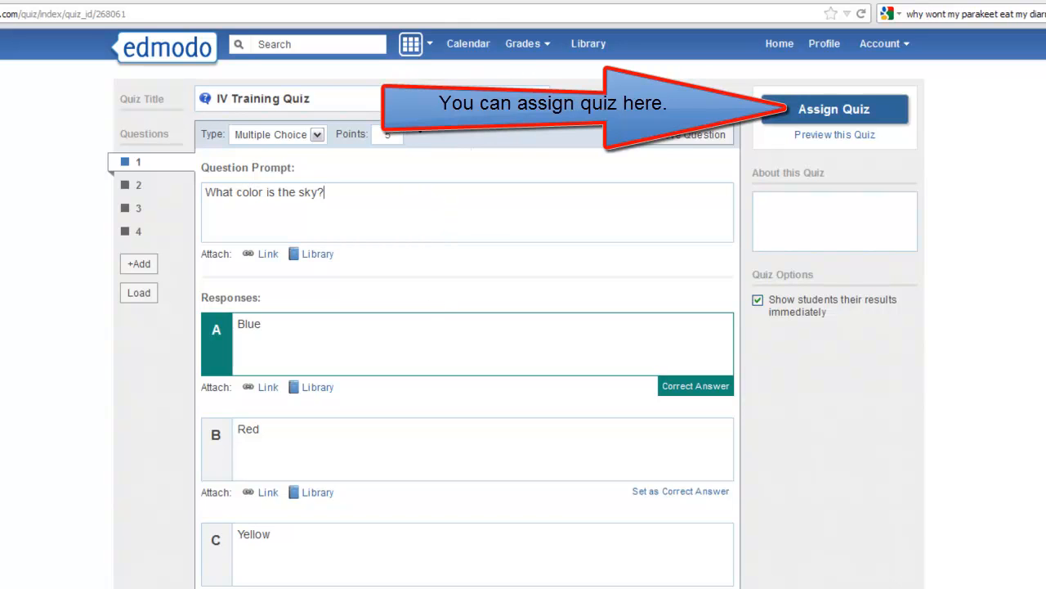
text(dddddddddd)
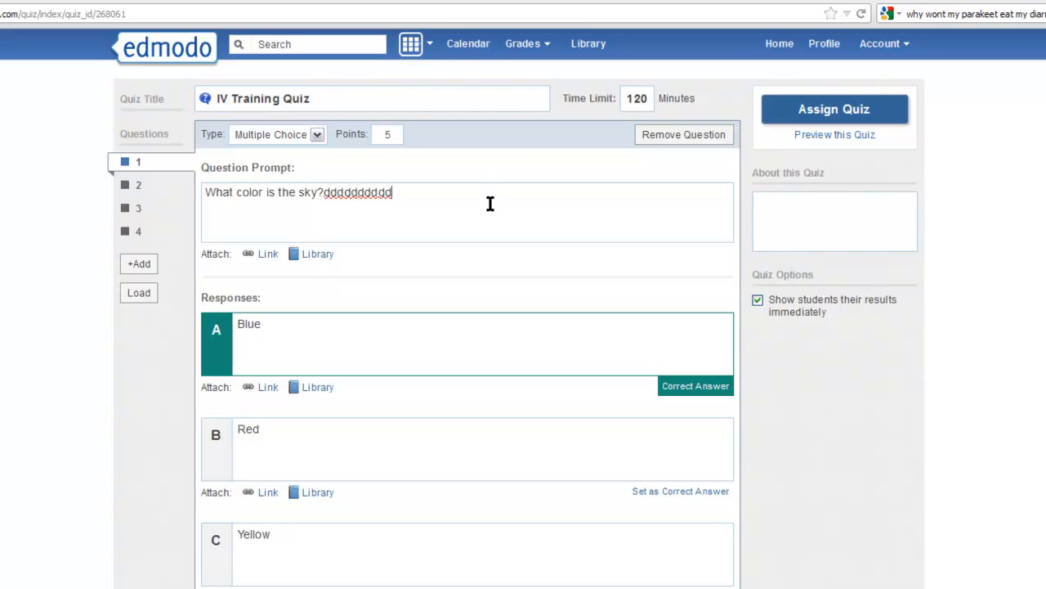
key(BackSpace)
key(BackSpace)
key(BackSpace)
key(BackSpace)
key(BackSpace)
key(BackSpace)
key(BackSpace)
key(BackSpace)
key(BackSpace)
key(BackSpace)
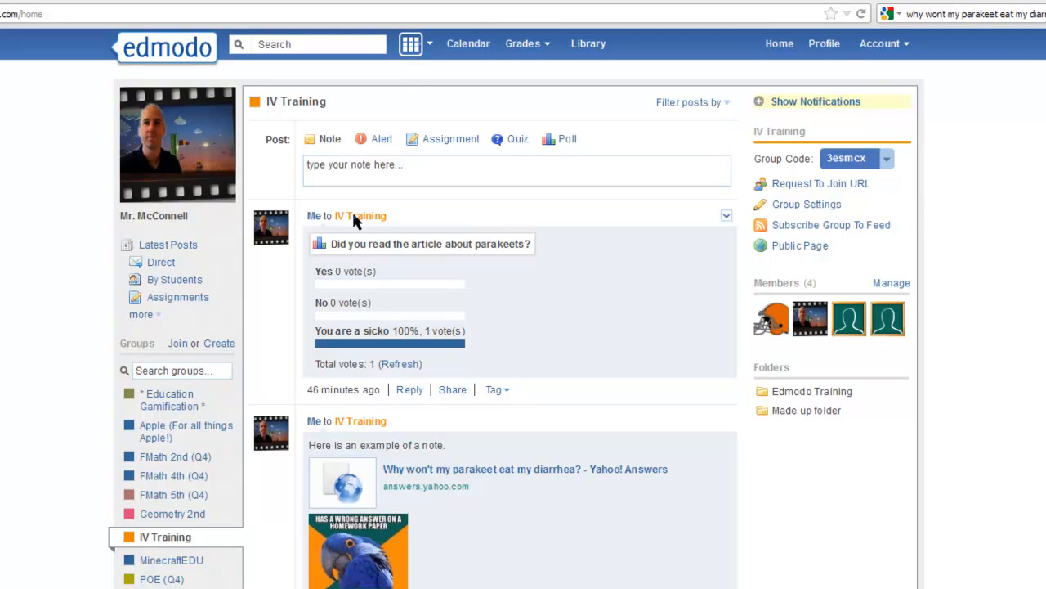
Start a quiz post in the IV Training group and load the previously created "IV Training Quiz"
click(520, 140)
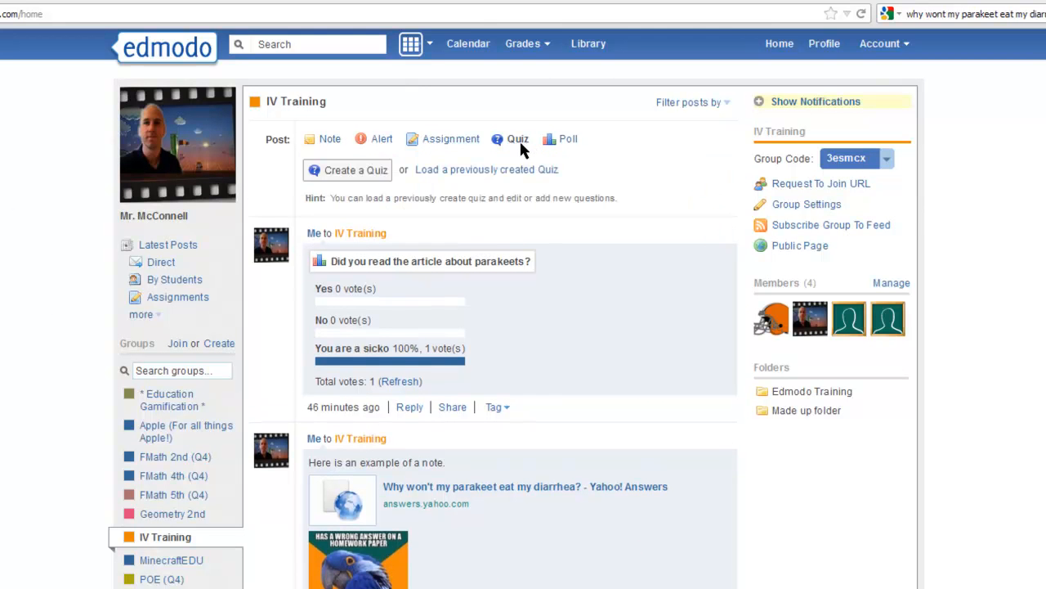
click(491, 171)
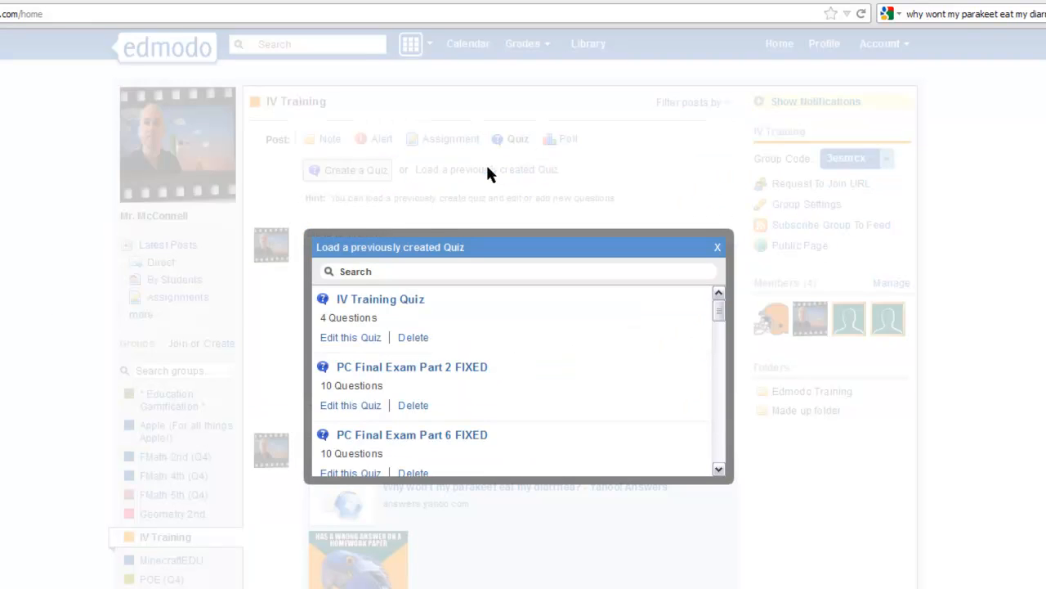
click(380, 305)
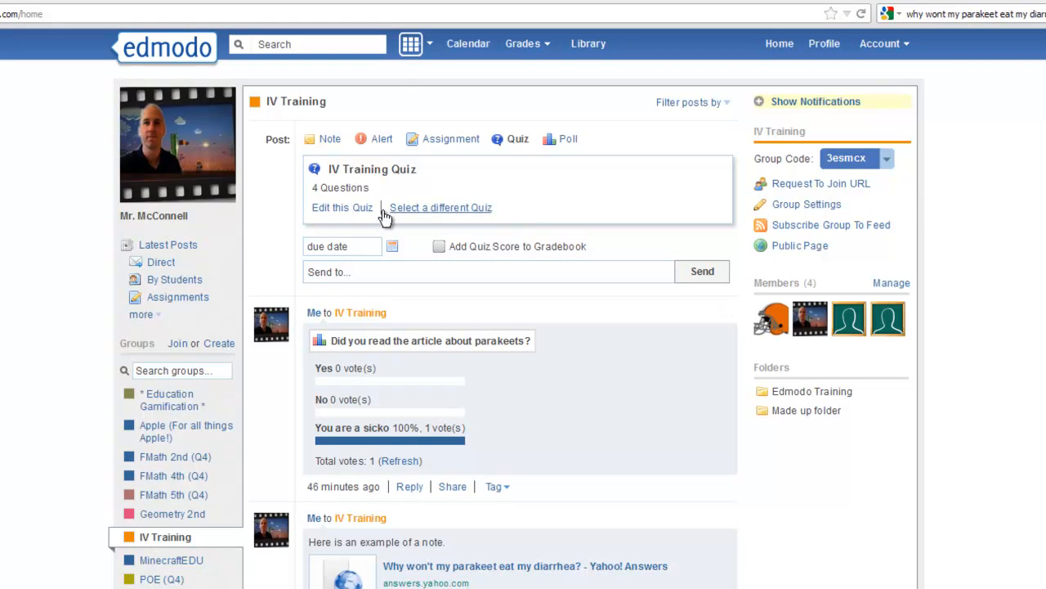
Set the quiz's due date to 5/31/2012 and enable adding the quiz score to the gradebook
click(392, 246)
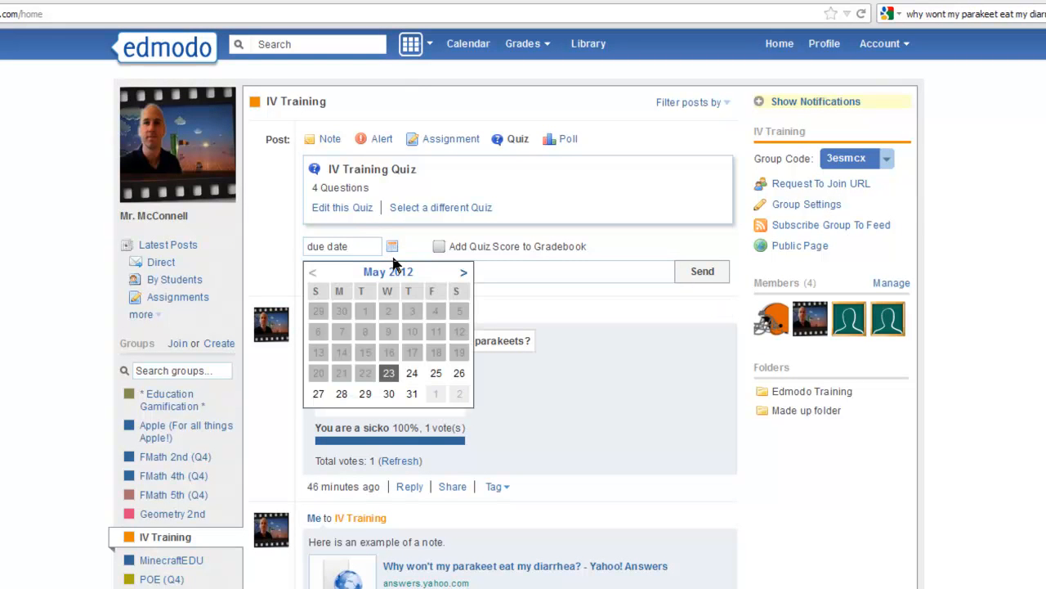
click(410, 394)
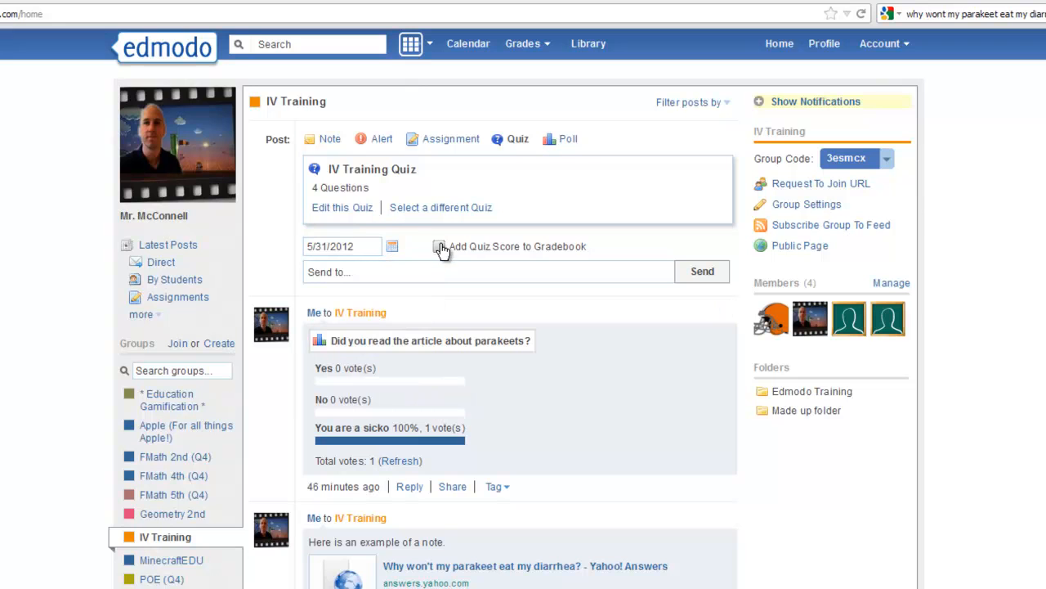
click(439, 246)
Address the quiz to the IV Training group and send it
click(438, 269)
text(iv)
click(450, 299)
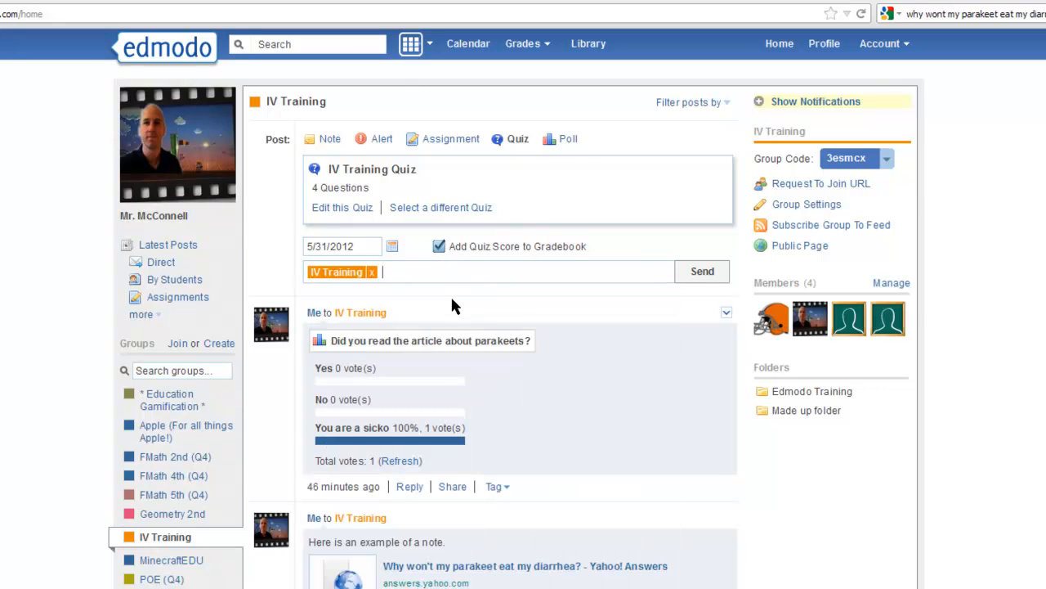
click(683, 286)
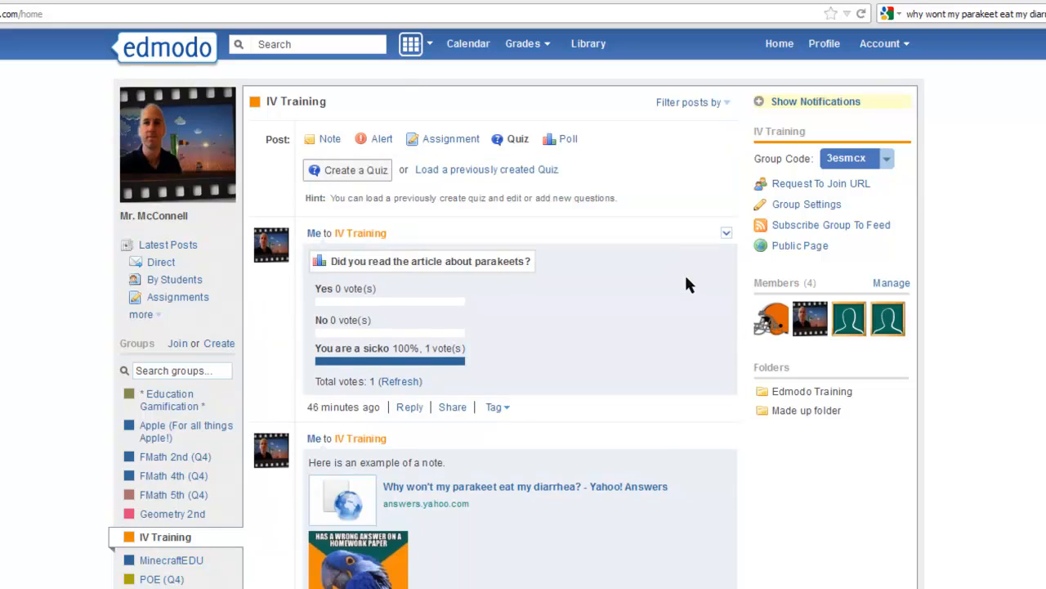